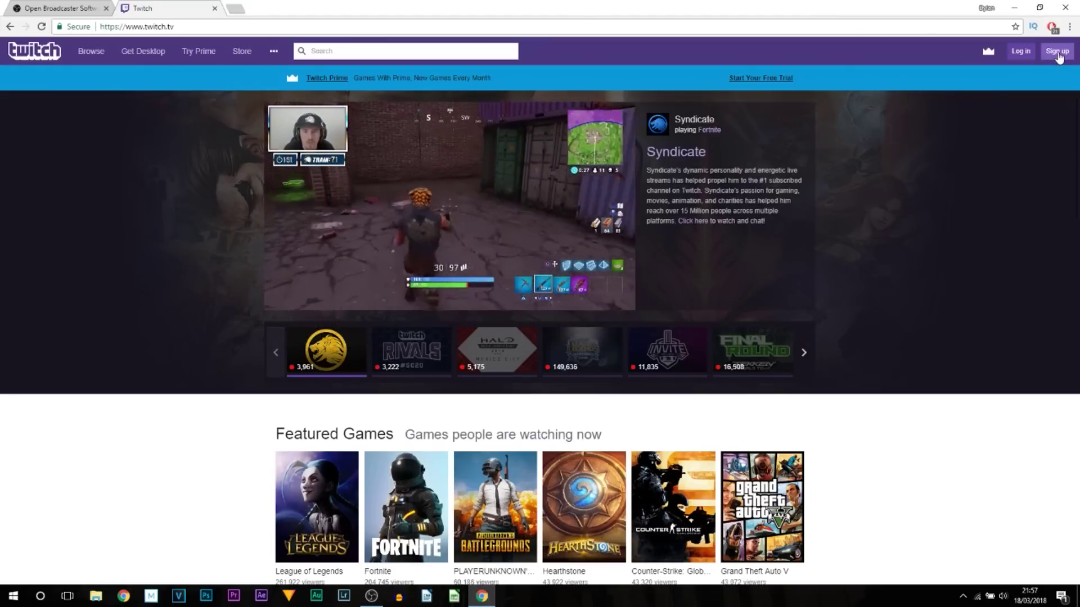
Open Twitch's sign-up form from the Sign up button at the top right
{"action": "left_click", "coordinate": [1057, 52]}
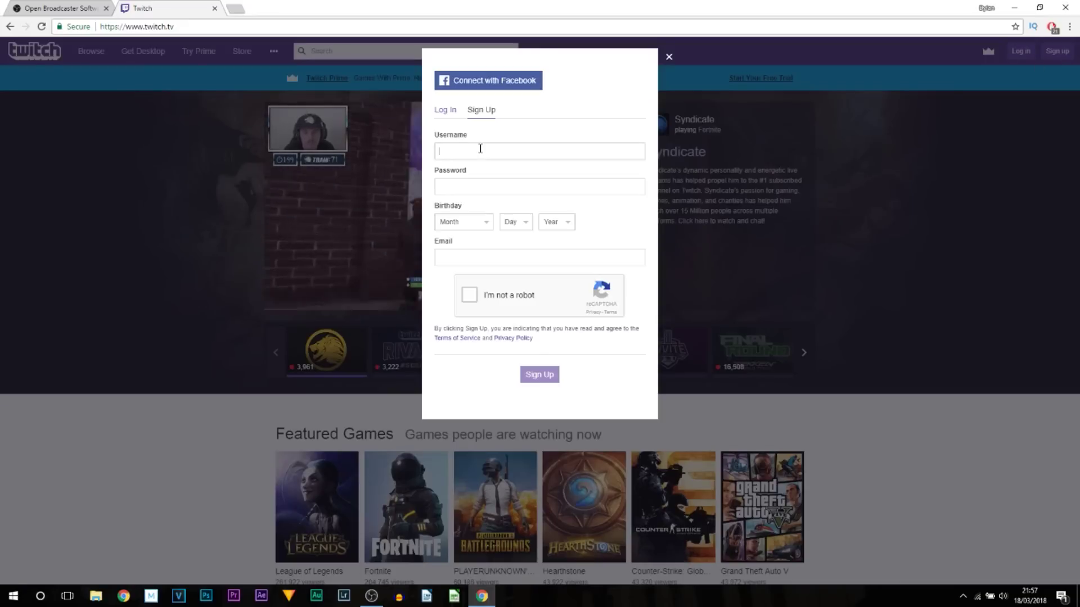
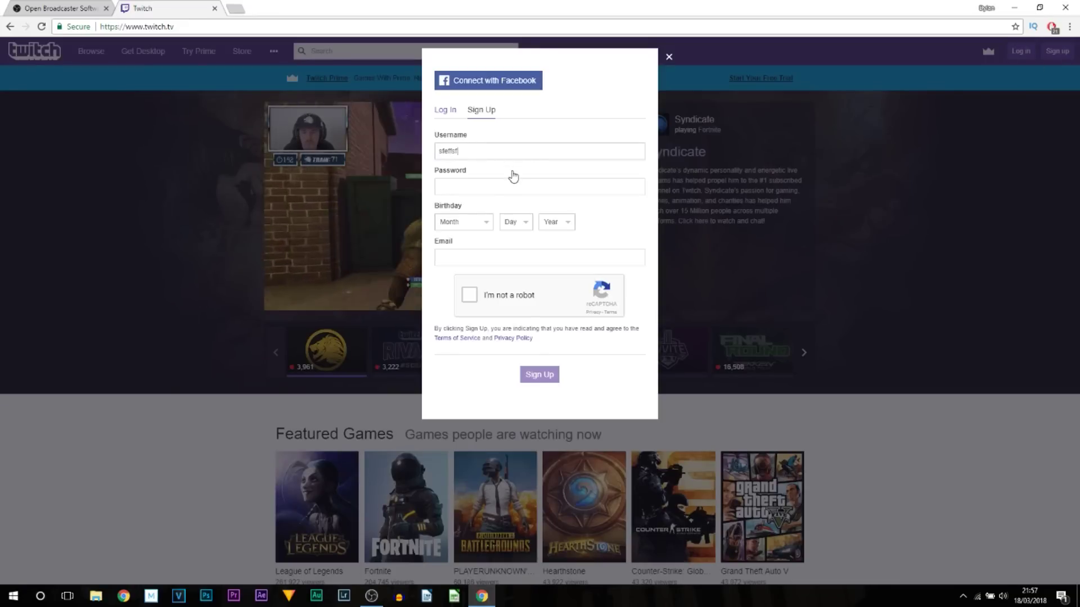
Enter a username and a strong account password
{"action": "left_click", "coordinate": [530, 188]}
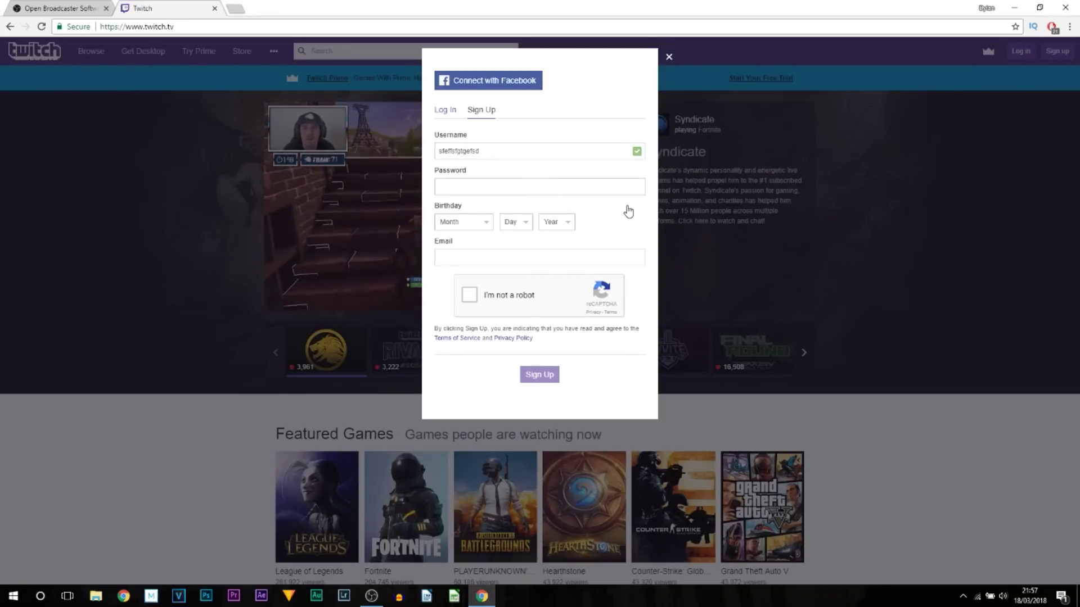
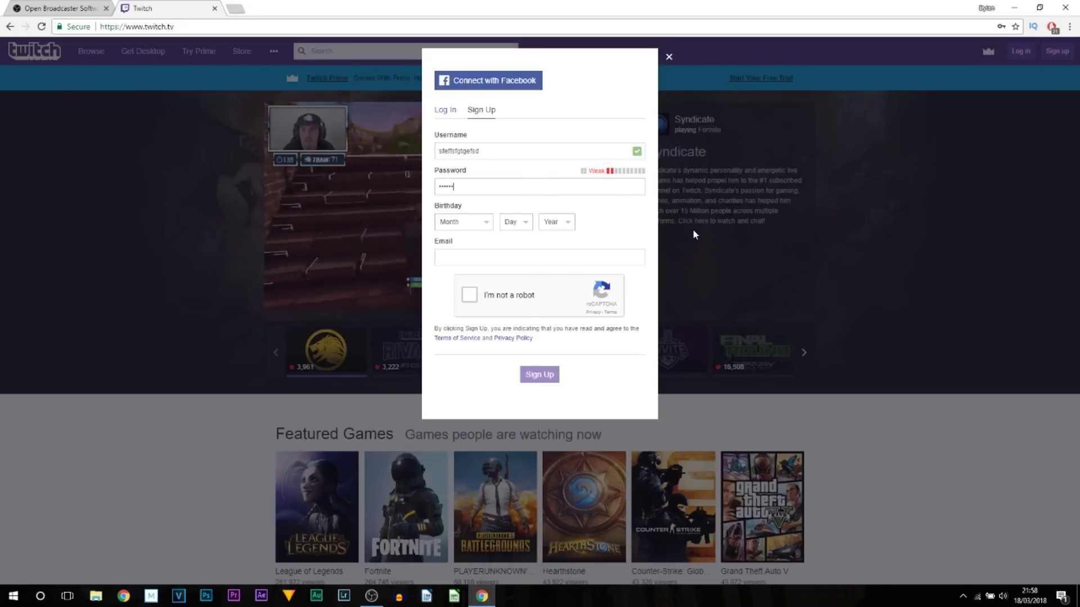
Set the birthday to May 6, 1923
{"action": "left_click", "coordinate": [456, 225]}
{"action": "left_click", "coordinate": [459, 283]}
{"action": "left_click", "coordinate": [514, 222]}
{"action": "left_click", "coordinate": [514, 291]}
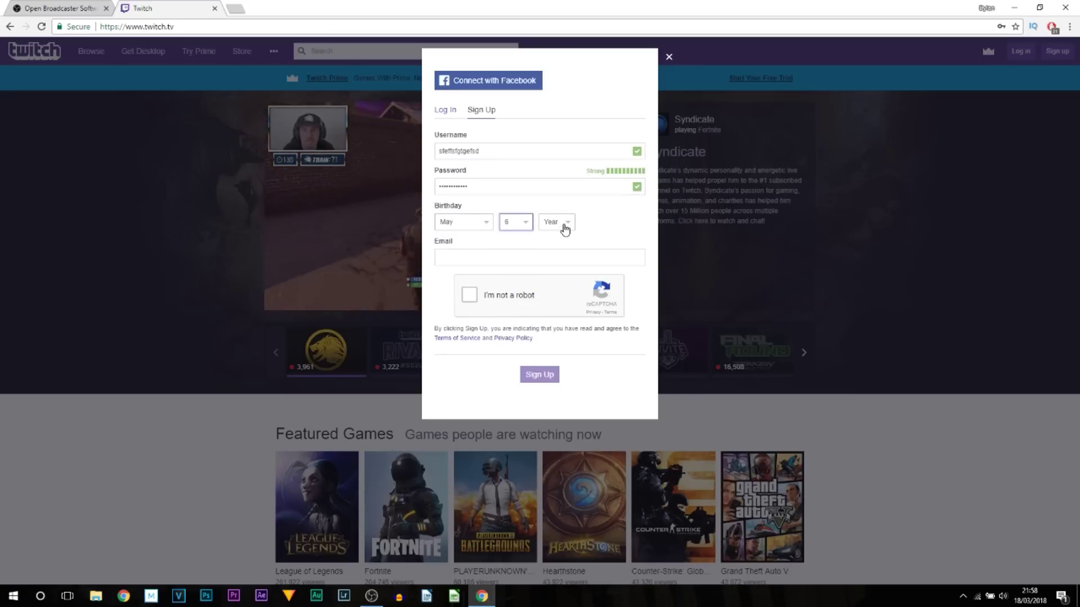
{"action": "left_click", "coordinate": [565, 224]}
{"action": "scroll", "coordinate": [554, 326], "scroll_direction": "down", "scroll_amount": 20}
{"action": "left_click", "coordinate": [551, 374]}
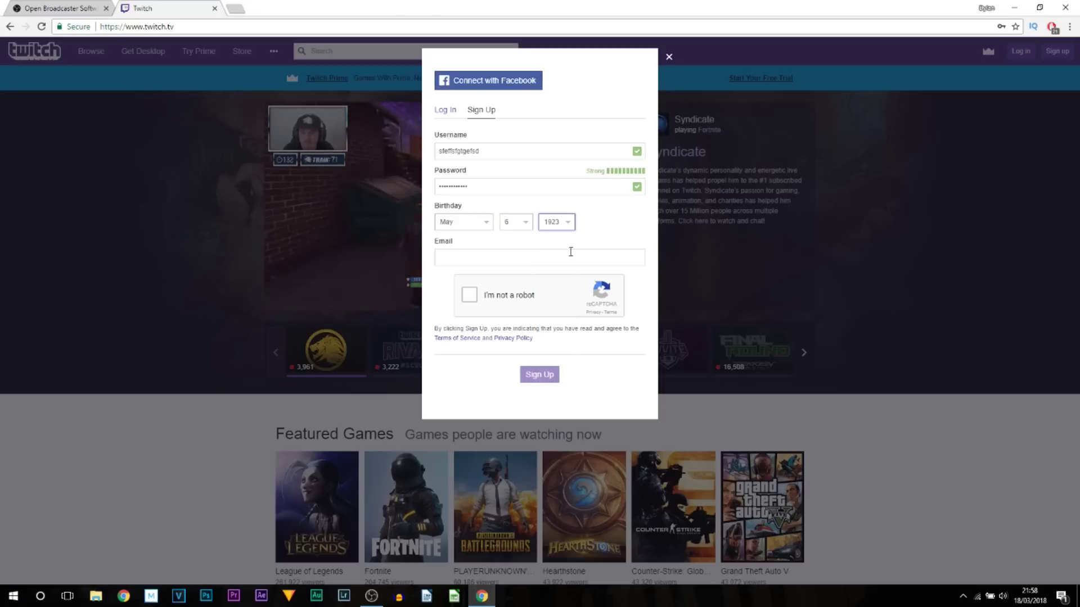
{"action": "left_click", "coordinate": [579, 244]}
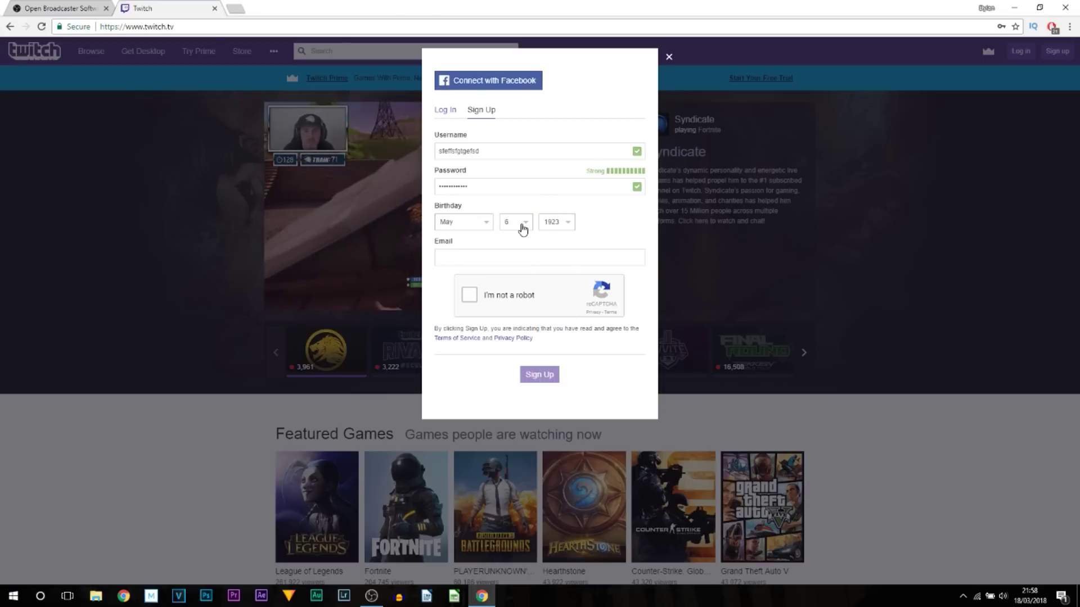
Enter the e-mail address, pass the reCAPTCHA check and submit the registration
{"action": "left_click", "coordinate": [468, 259]}
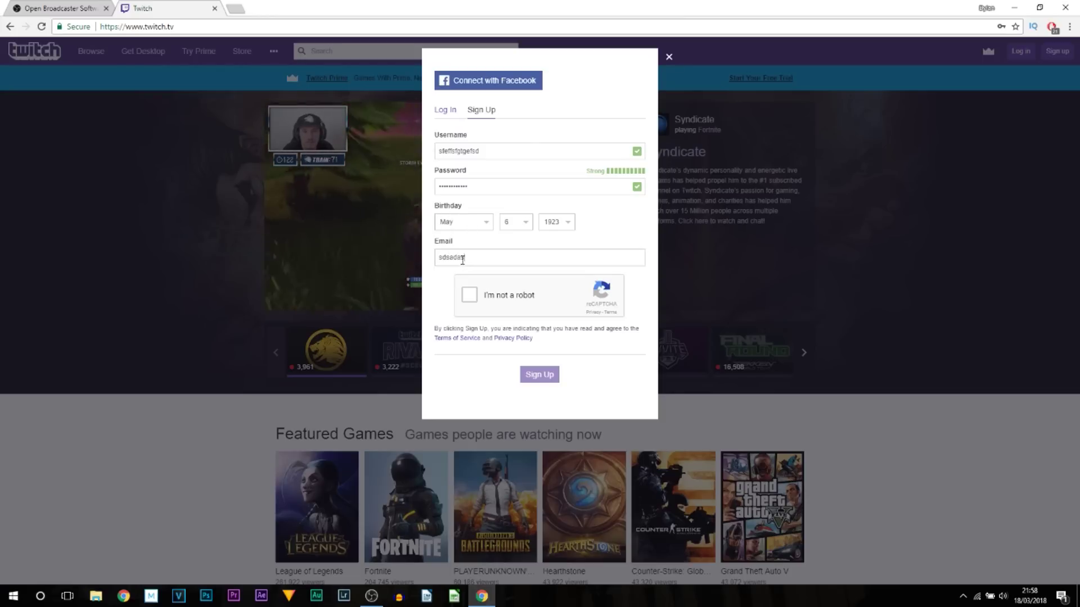
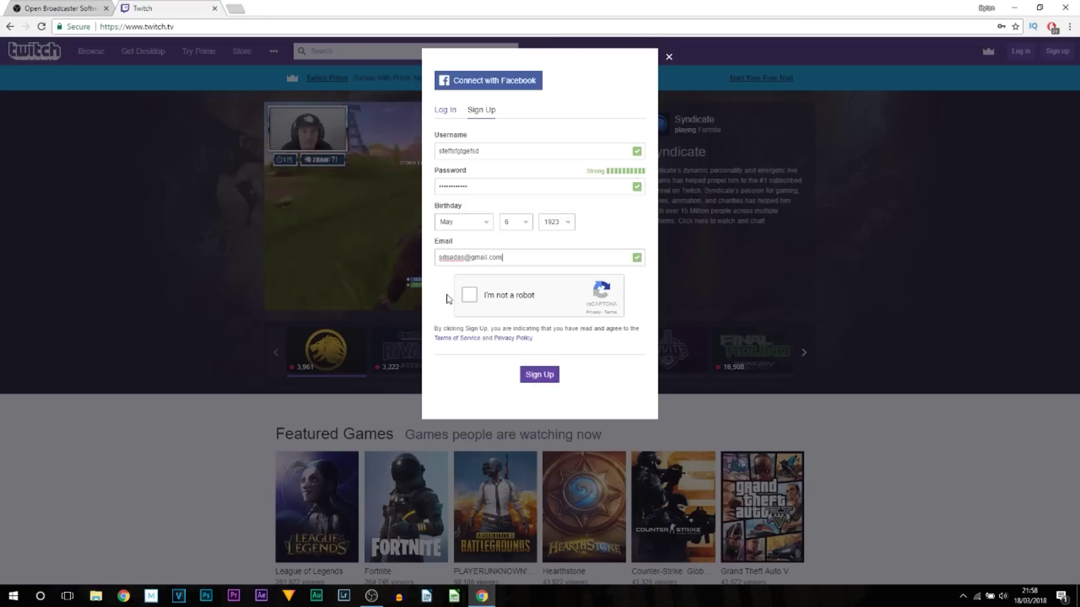
{"action": "left_click", "coordinate": [470, 297]}
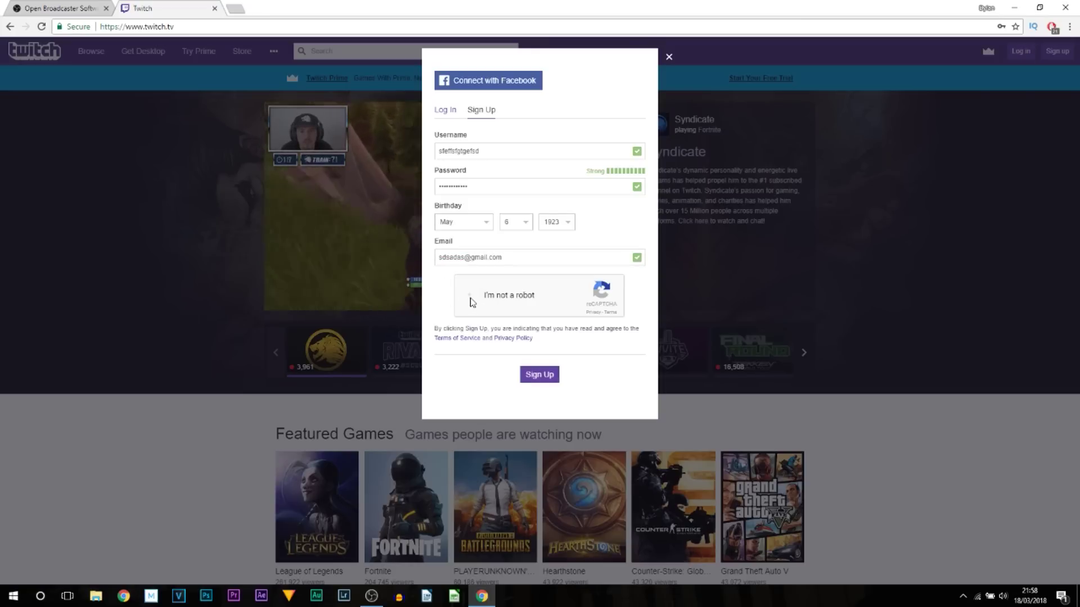
{"action": "left_click", "coordinate": [547, 377]}
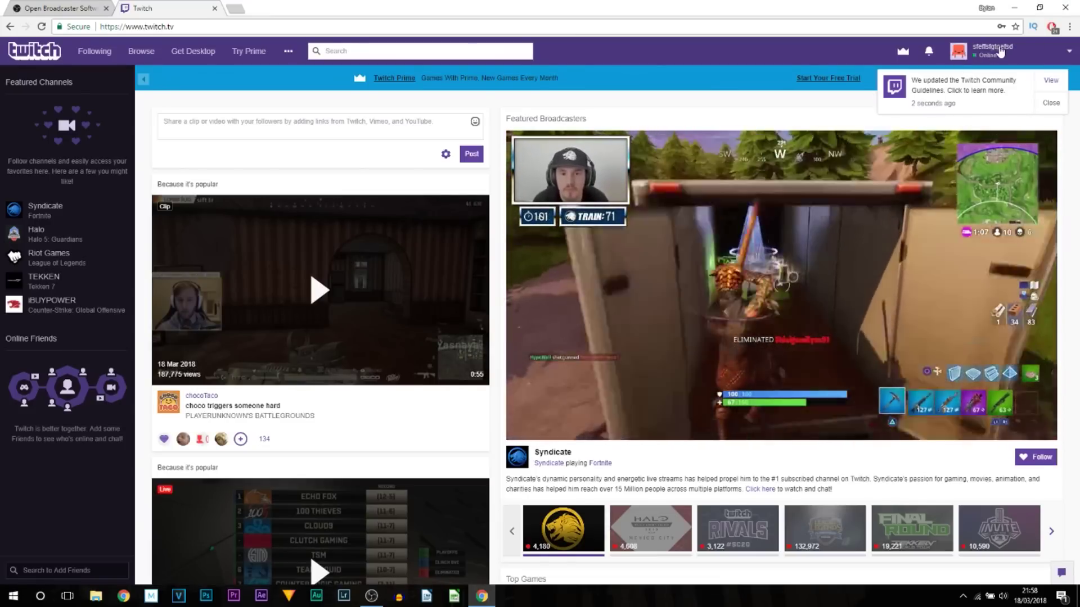
On the channel dashboard, paste the title 'The BEST FORTNITE PLAYER IN THE WORLD' and pick a category
{"action": "left_click", "coordinate": [999, 52]}
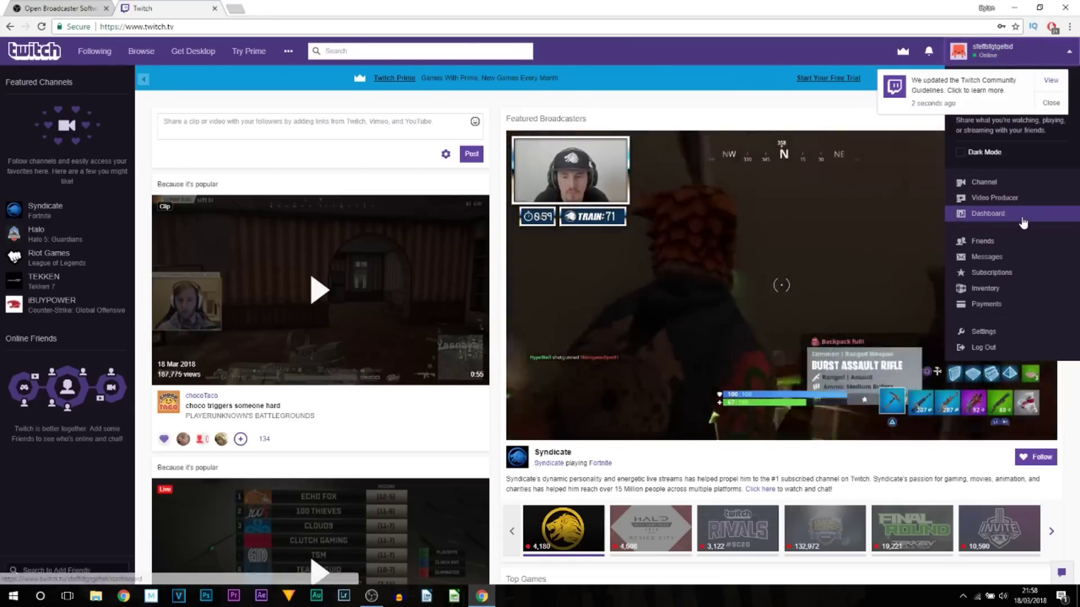
{"action": "left_click", "coordinate": [1023, 224]}
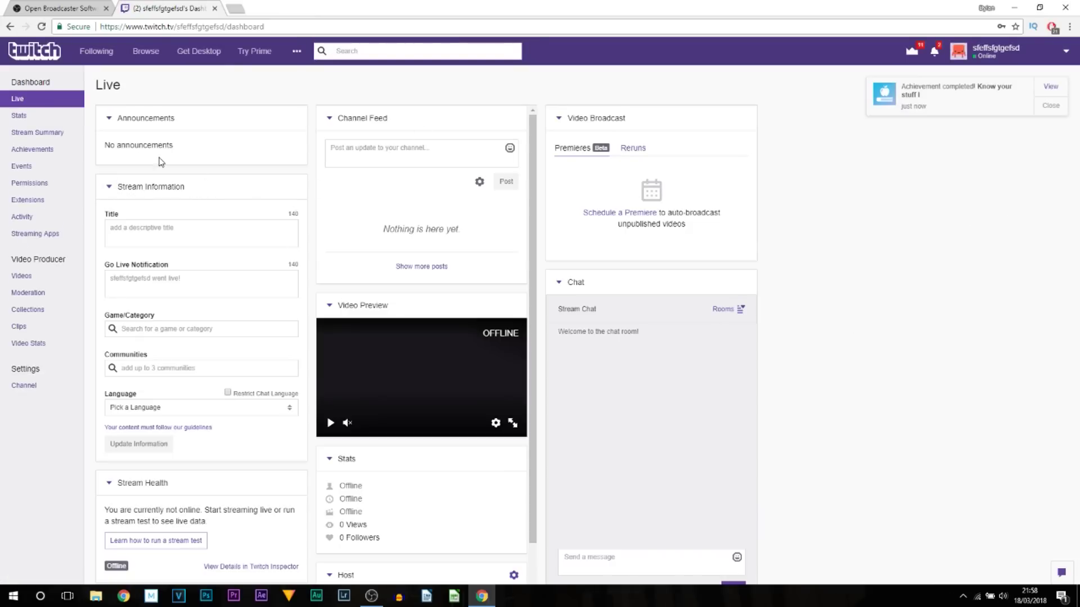
{"action": "left_click", "coordinate": [147, 229]}
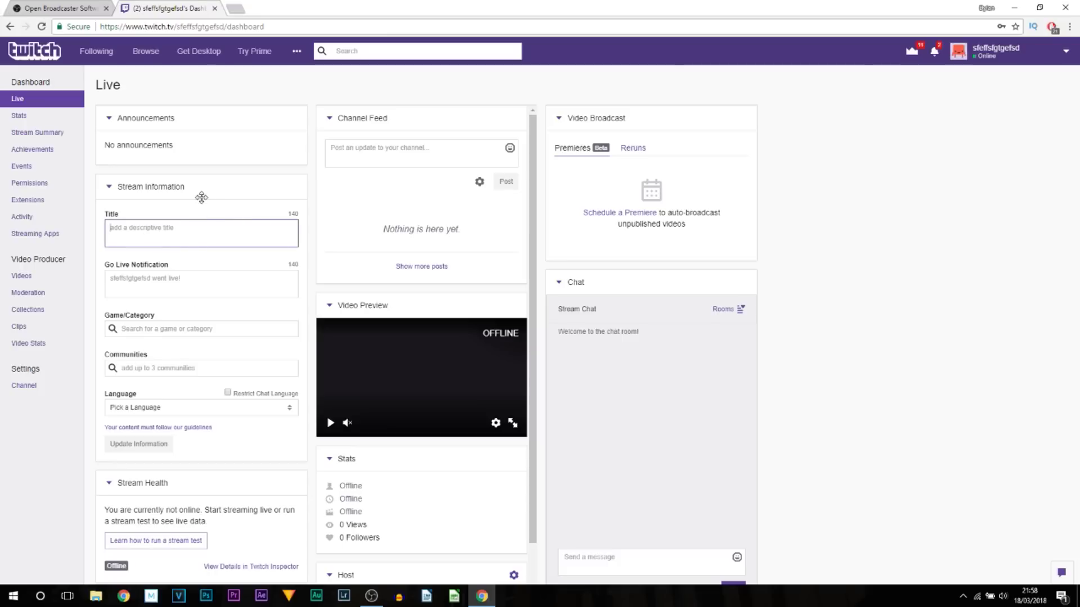
{"action": "type", "text": "The BEST FORTNITE PLAYER IN THE WORLD"}
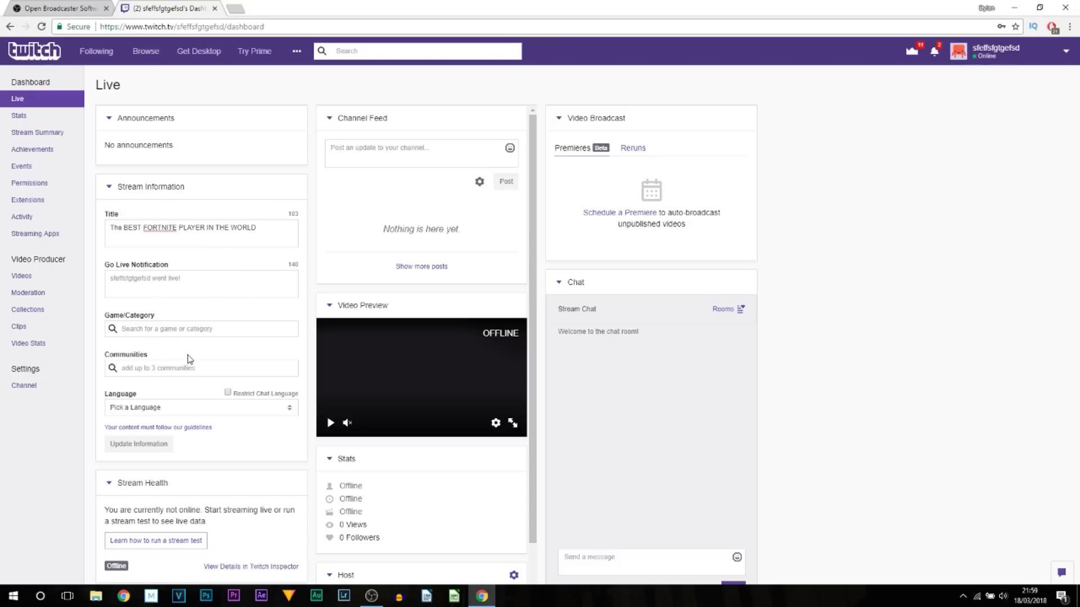
{"action": "left_click", "coordinate": [165, 328]}
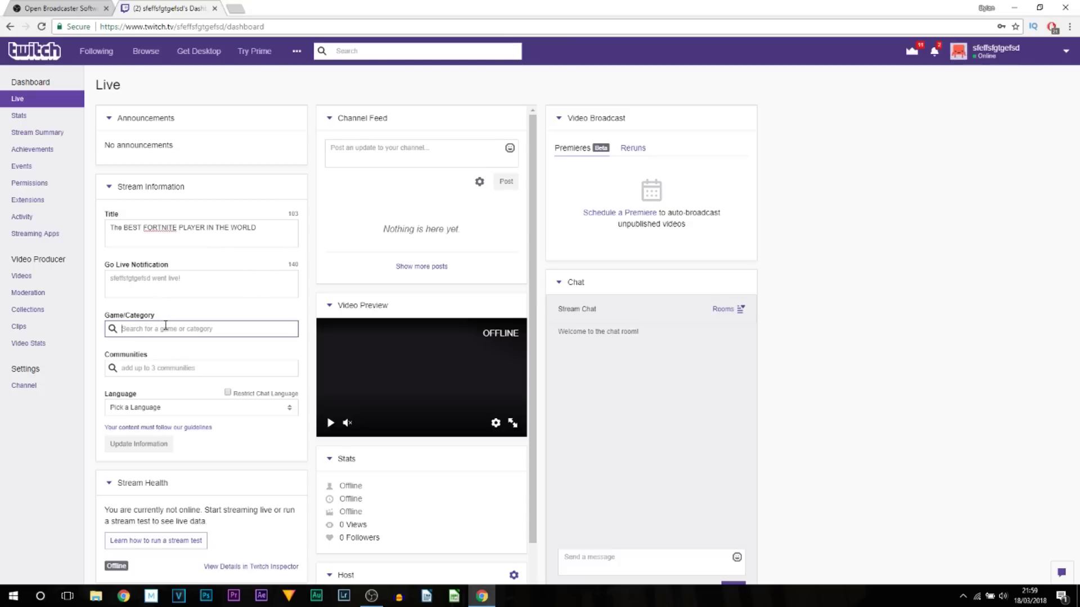
{"action": "left_click", "coordinate": [188, 353]}
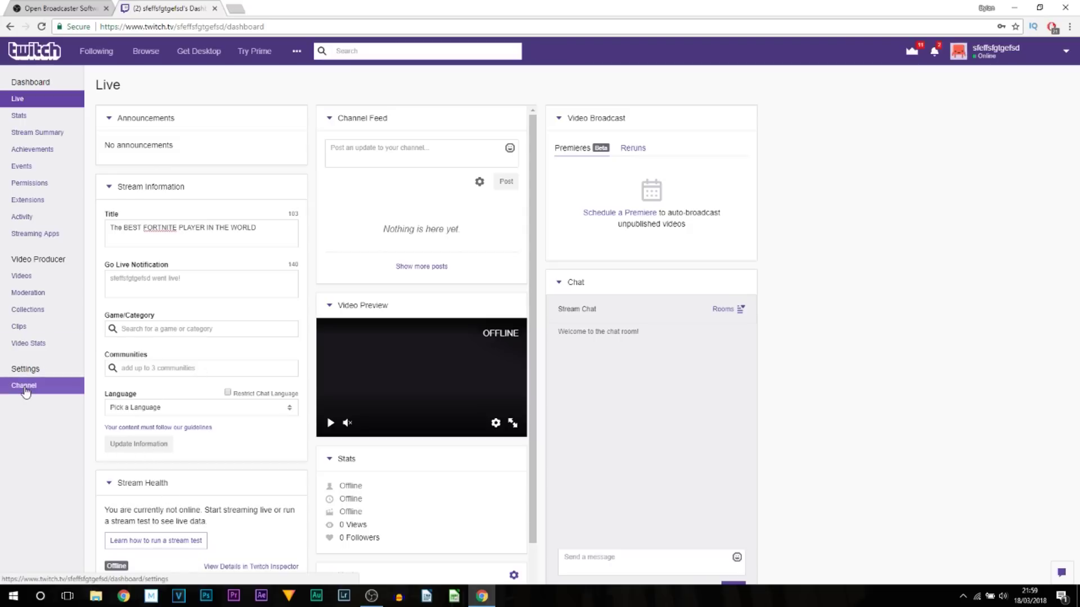
Show the stream key under channel settings and accept the warning
{"action": "left_click", "coordinate": [25, 387]}
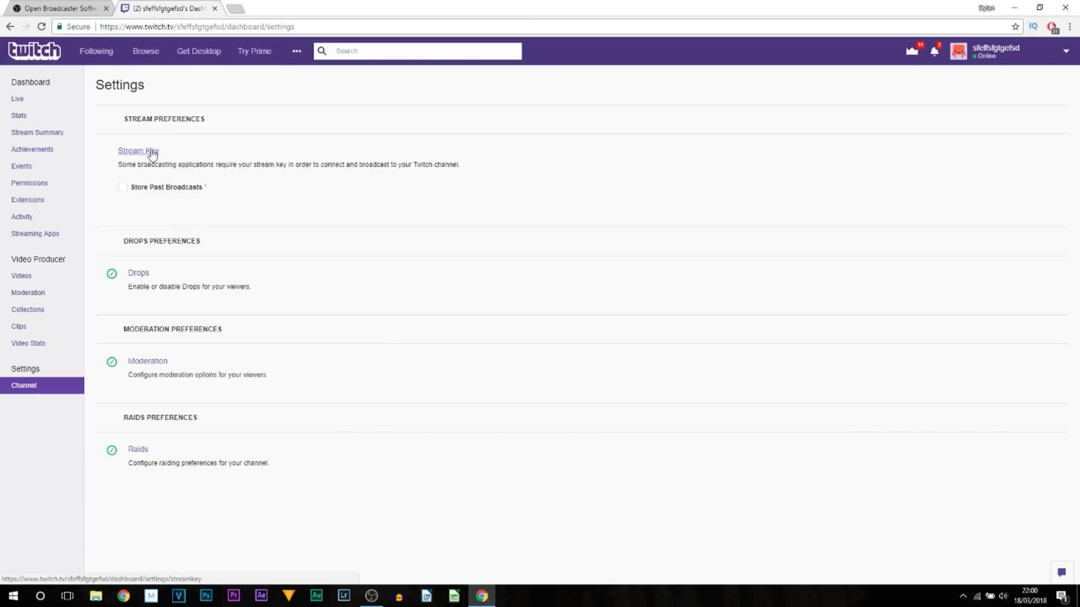
{"action": "left_click", "coordinate": [131, 152]}
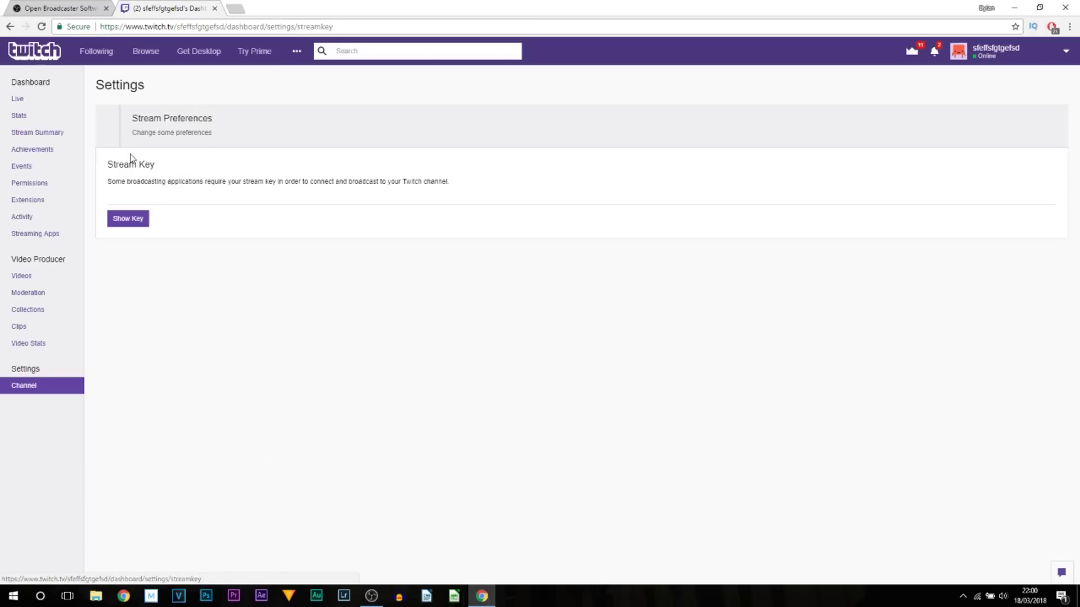
{"action": "left_click", "coordinate": [127, 220]}
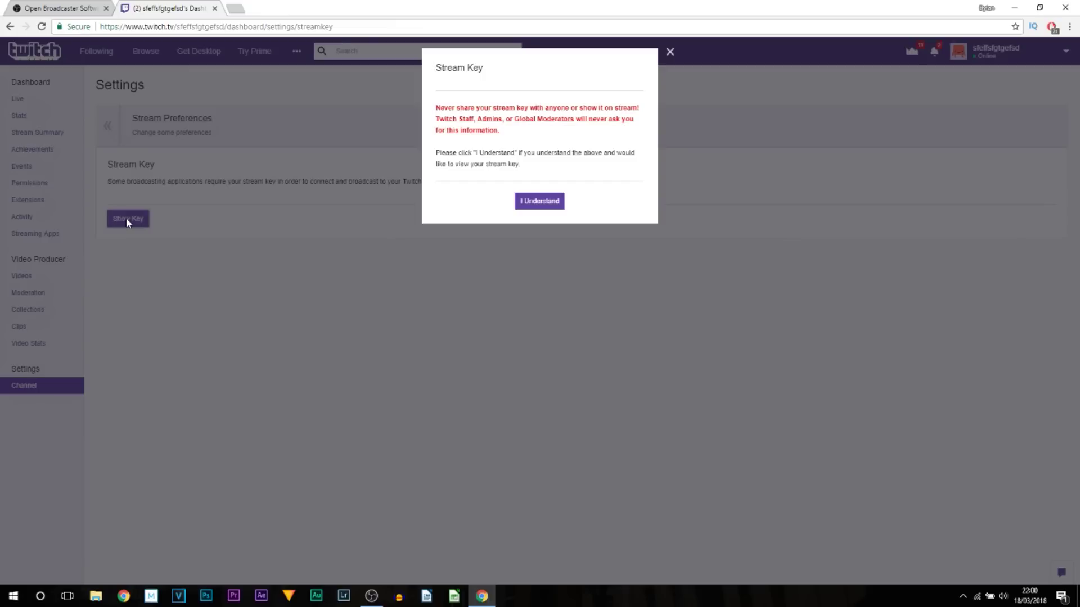
{"action": "left_click", "coordinate": [554, 208]}
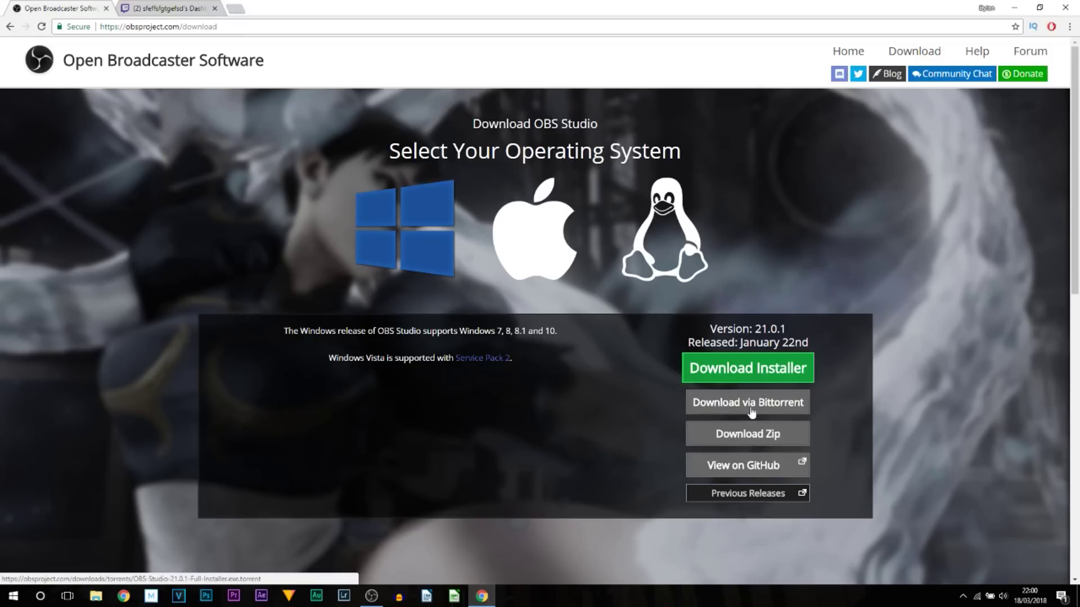
Save the OBS Studio 21.0.1 Windows installer to the livestream folder, then cancel the download
{"action": "left_click", "coordinate": [725, 375]}
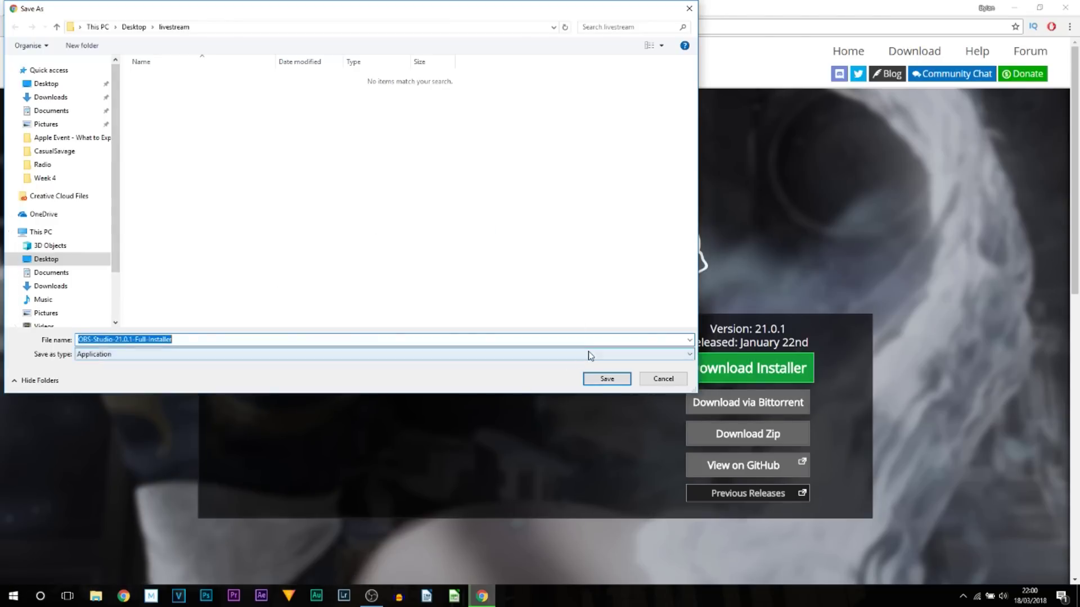
{"action": "left_click", "coordinate": [596, 380]}
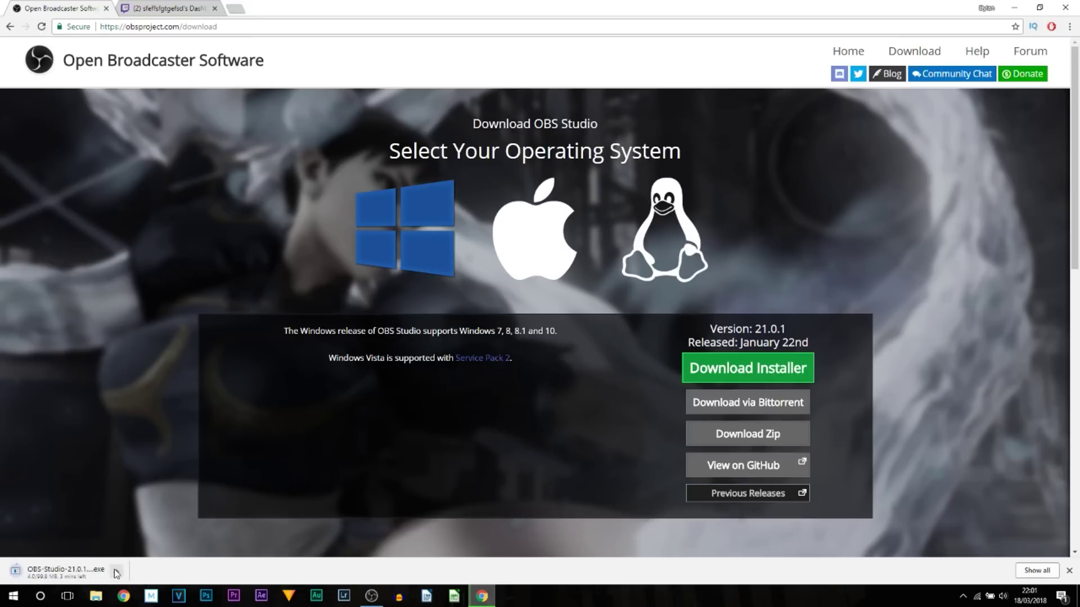
{"action": "left_click", "coordinate": [116, 573]}
{"action": "left_click", "coordinate": [125, 552]}
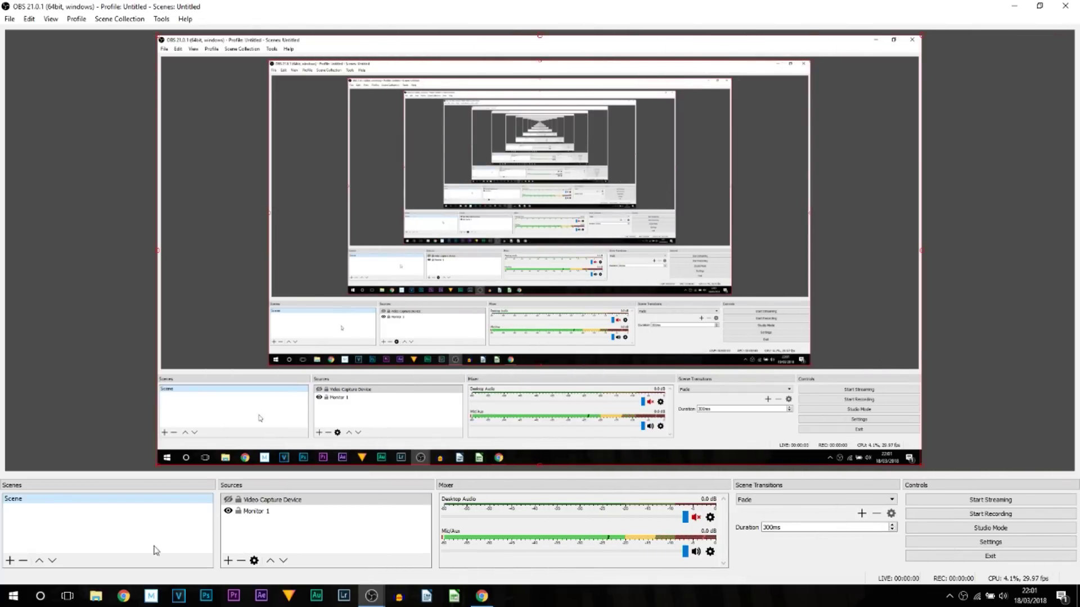
{"action": "left_click", "coordinate": [264, 510], "text": "ctrl"}
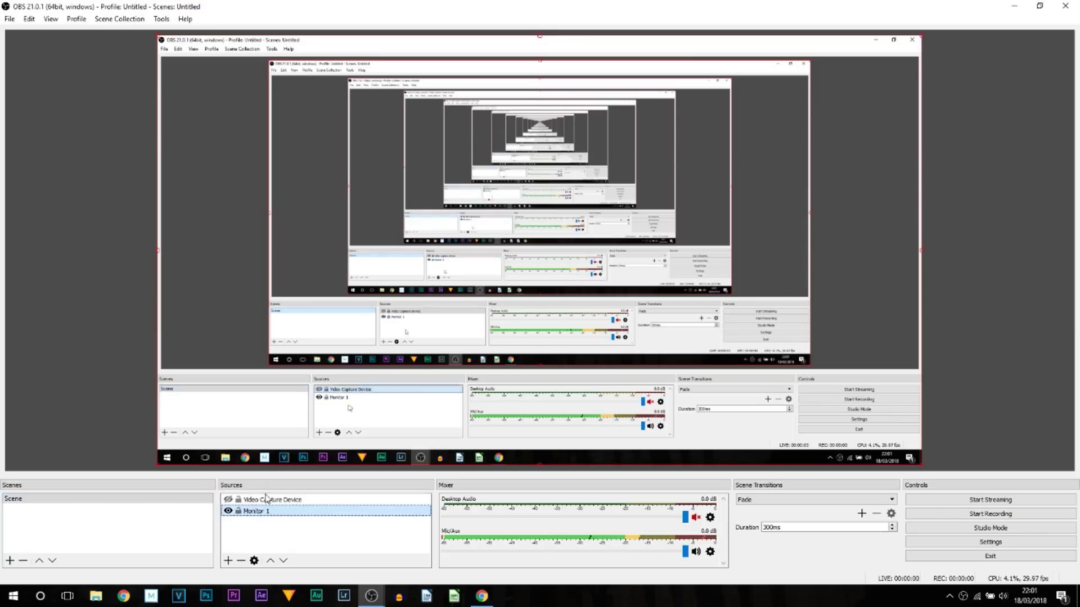
{"action": "left_click", "coordinate": [195, 539]}
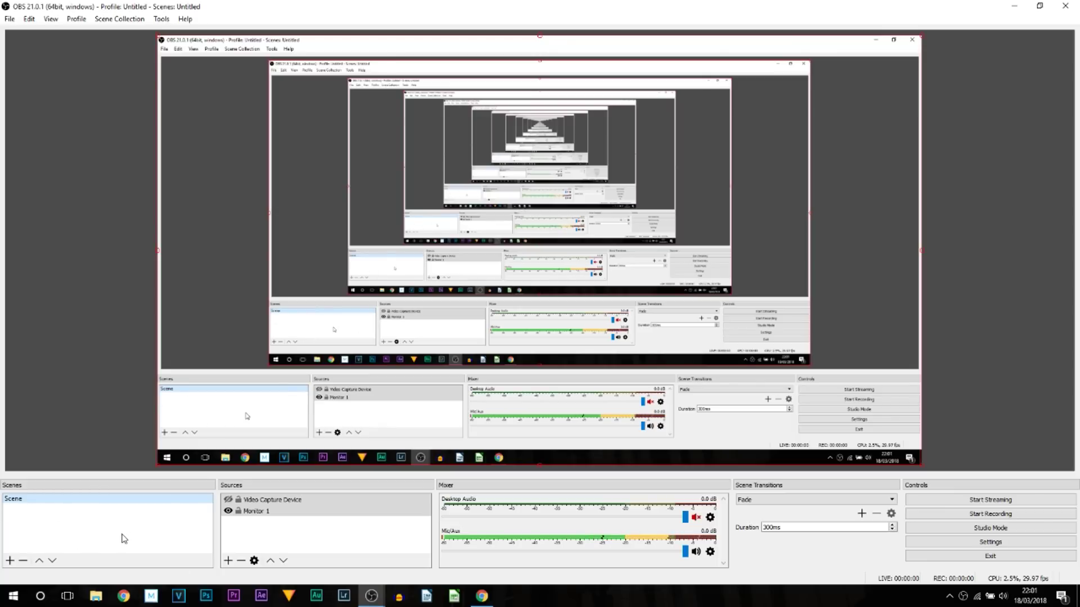
{"action": "left_click", "coordinate": [10, 561]}
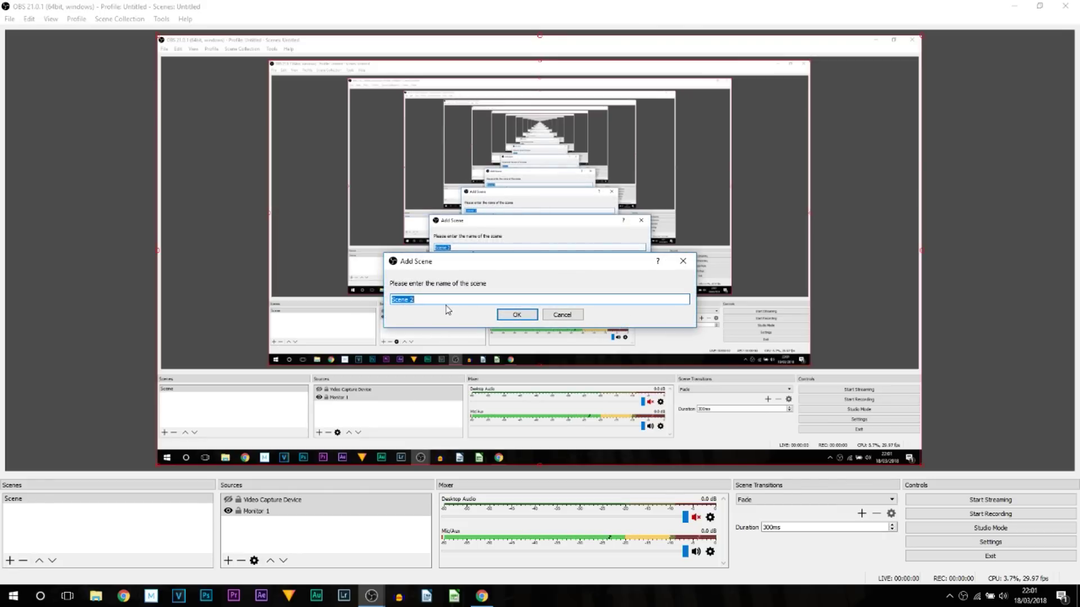
Name the new scene LS, confirm it, and bring up the Start menu
{"action": "type", "text": "LS"}
{"action": "left_click", "coordinate": [517, 316]}
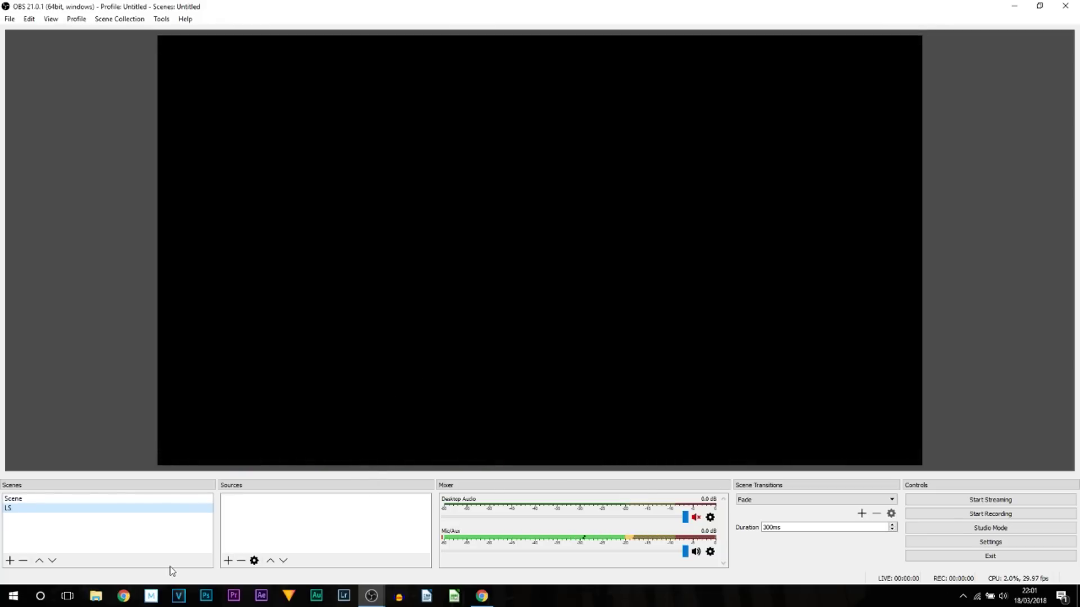
{"action": "left_click", "coordinate": [13, 596]}
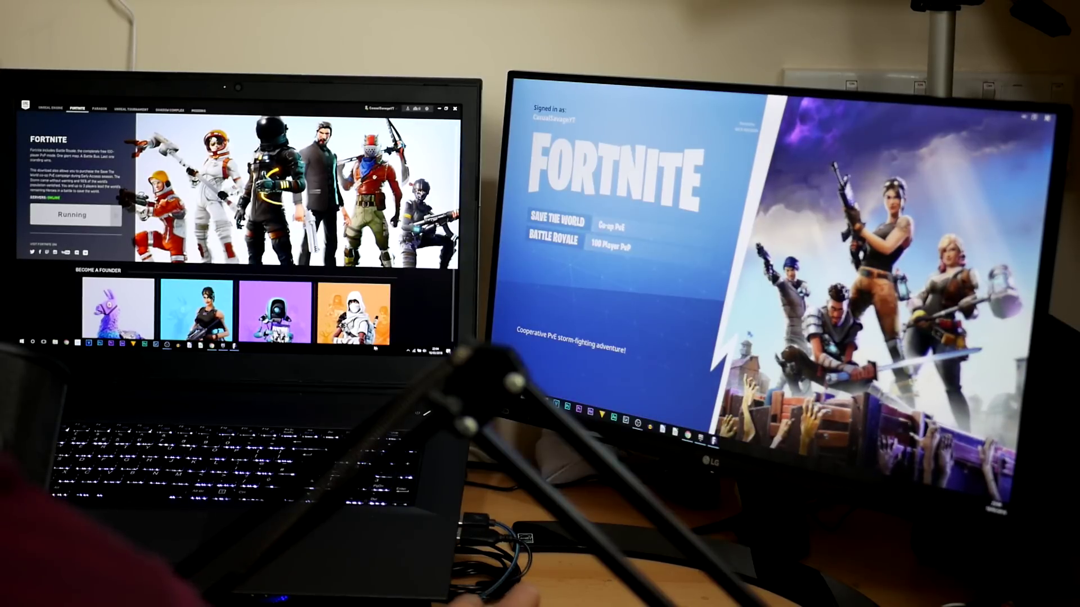
Check the speaker volume, then return from the Epic launcher to OBS
{"action": "left_click", "coordinate": [418, 351]}
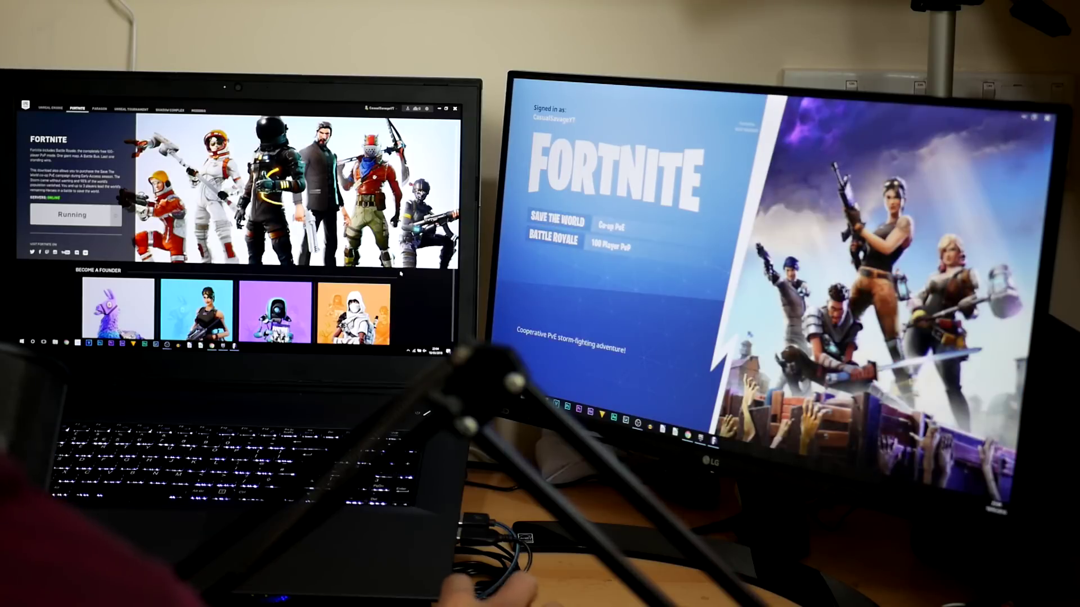
{"action": "key", "text": "alt+Tab"}
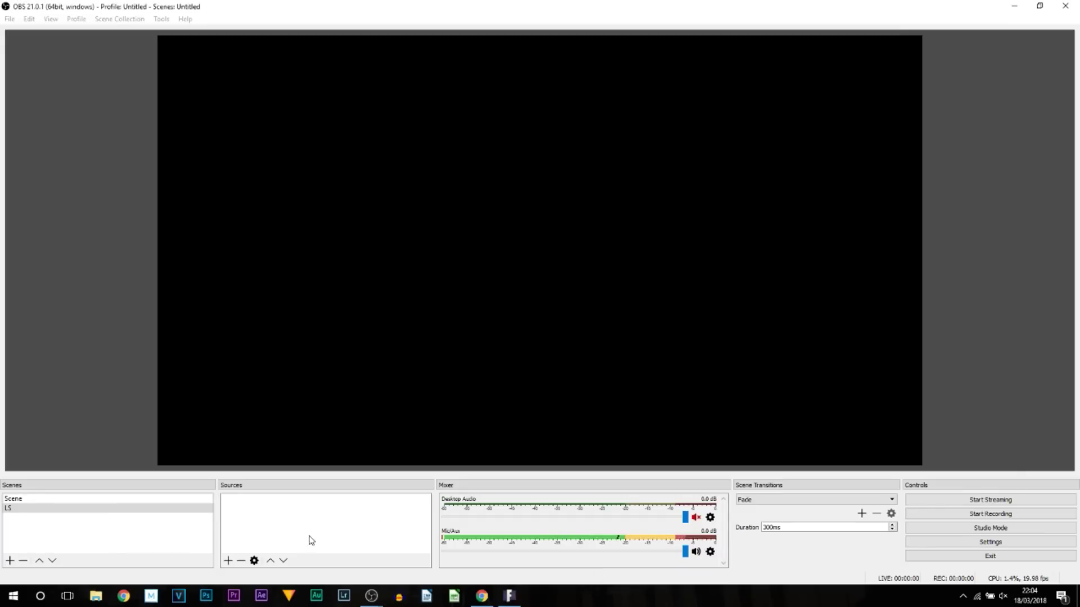
Add a Display Capture source on Display 1 to the LS scene
{"action": "left_click", "coordinate": [311, 541]}
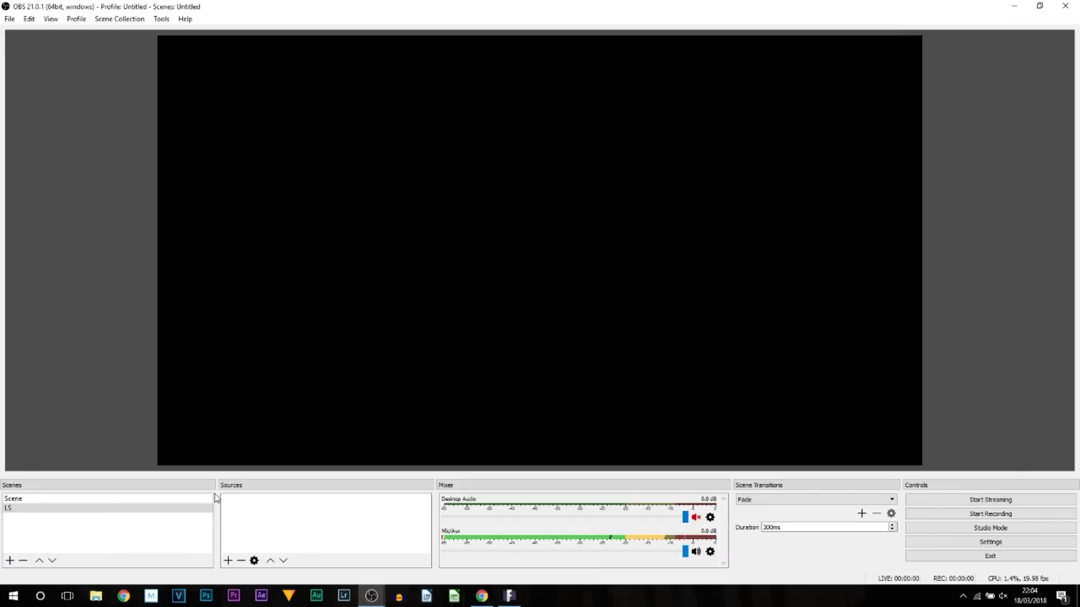
{"action": "left_click", "coordinate": [228, 561]}
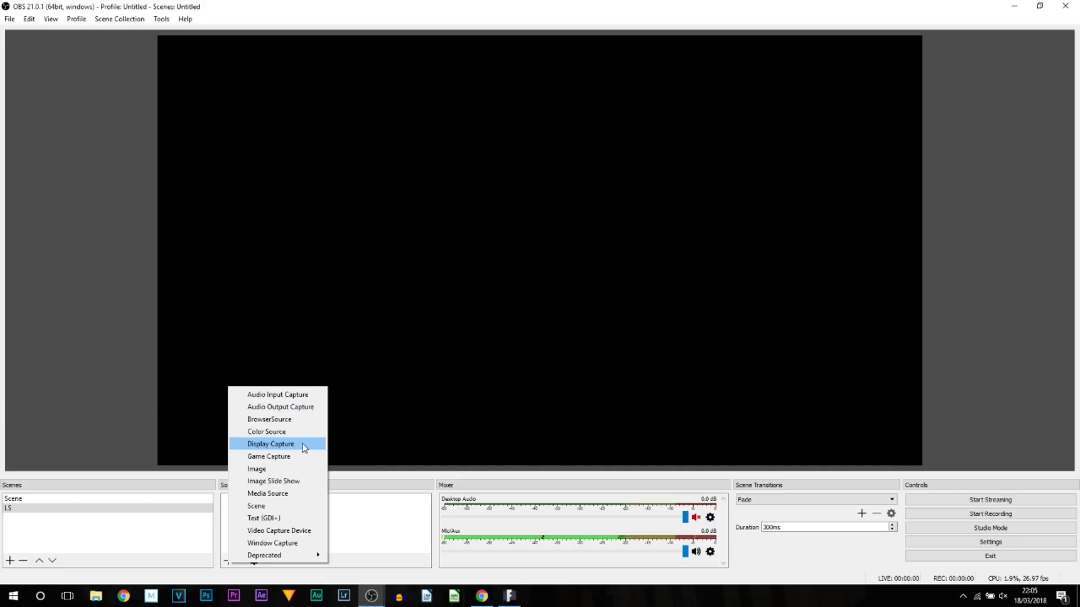
{"action": "left_click", "coordinate": [303, 447]}
{"action": "left_click", "coordinate": [568, 375]}
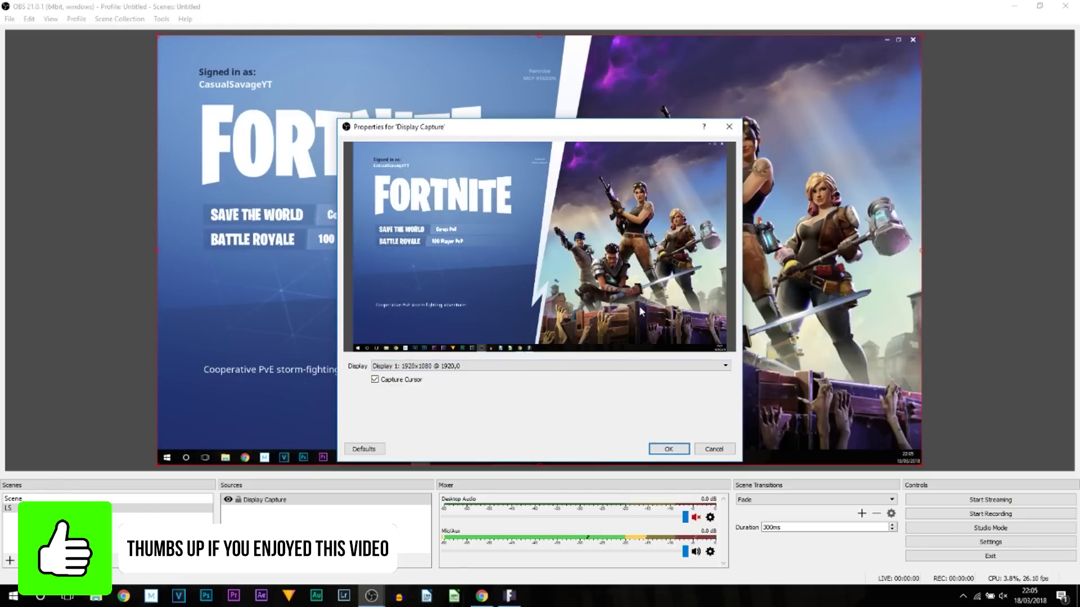
{"action": "left_click", "coordinate": [669, 449]}
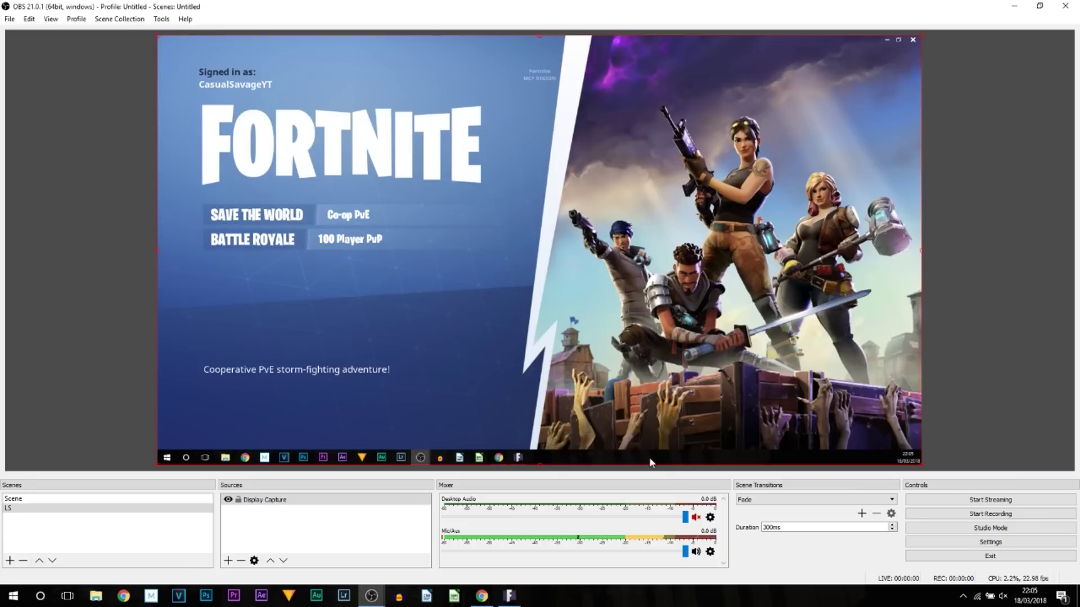
{"action": "right_click", "coordinate": [603, 605]}
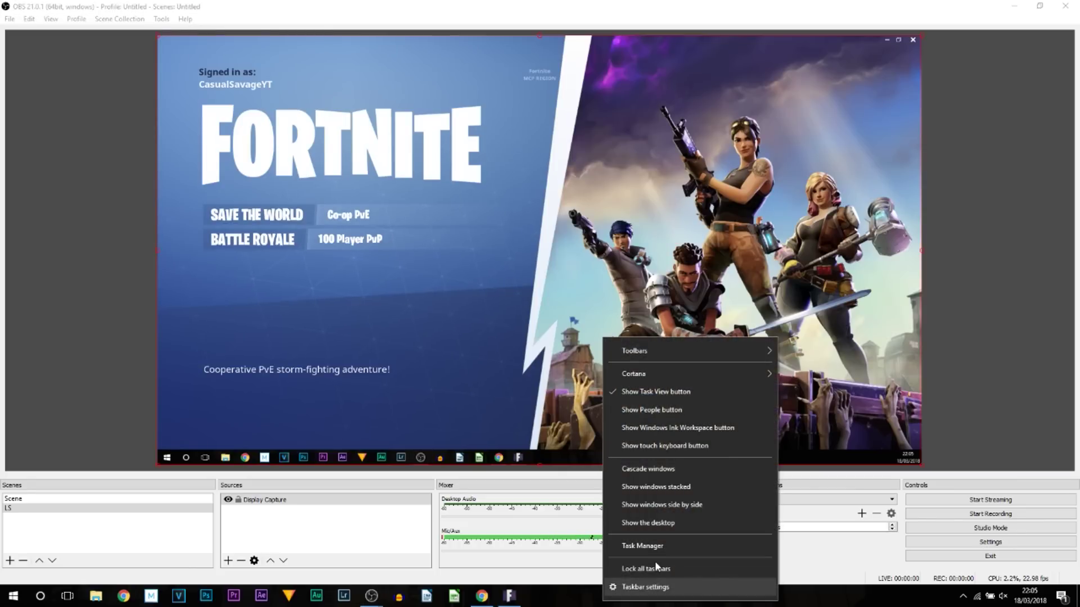
{"action": "left_click", "coordinate": [679, 592]}
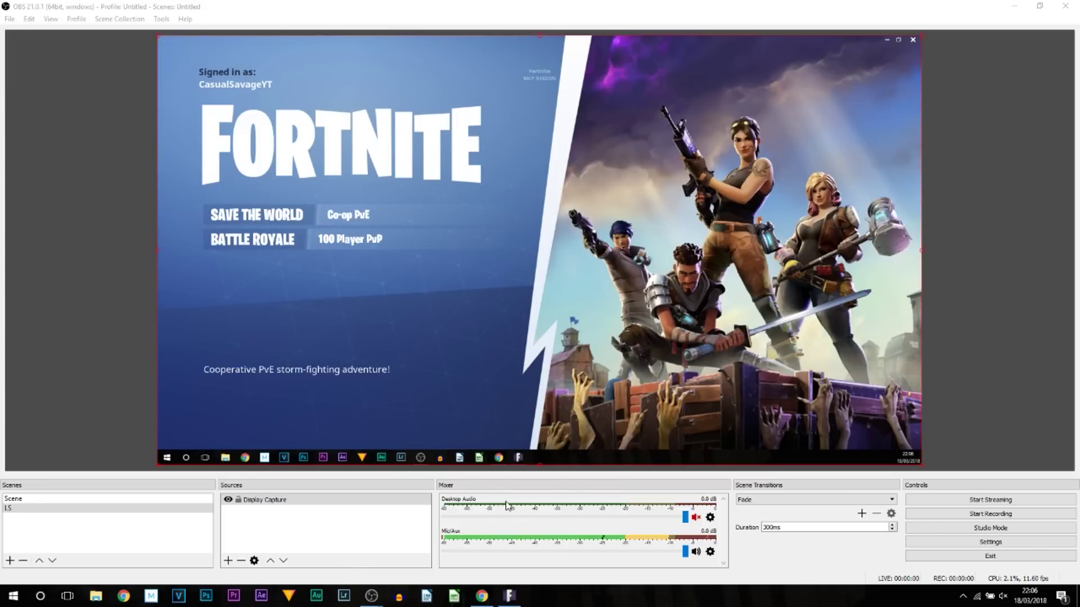
Unmute Desktop Audio and keep the AT2020USB+ microphone as the Mic/Aux device
{"action": "left_click", "coordinate": [696, 517]}
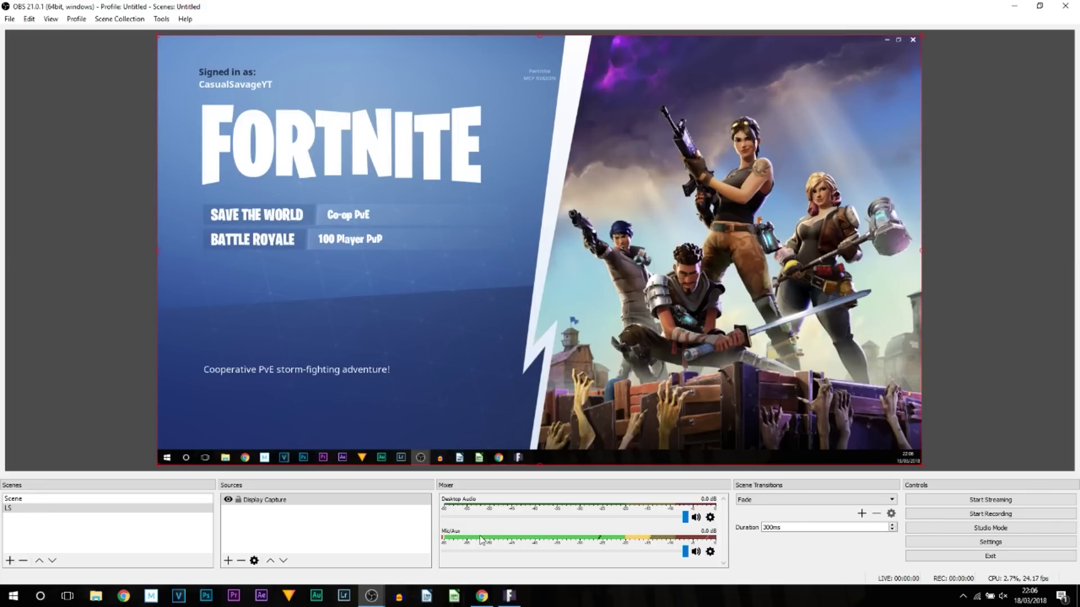
{"action": "left_click", "coordinate": [710, 552]}
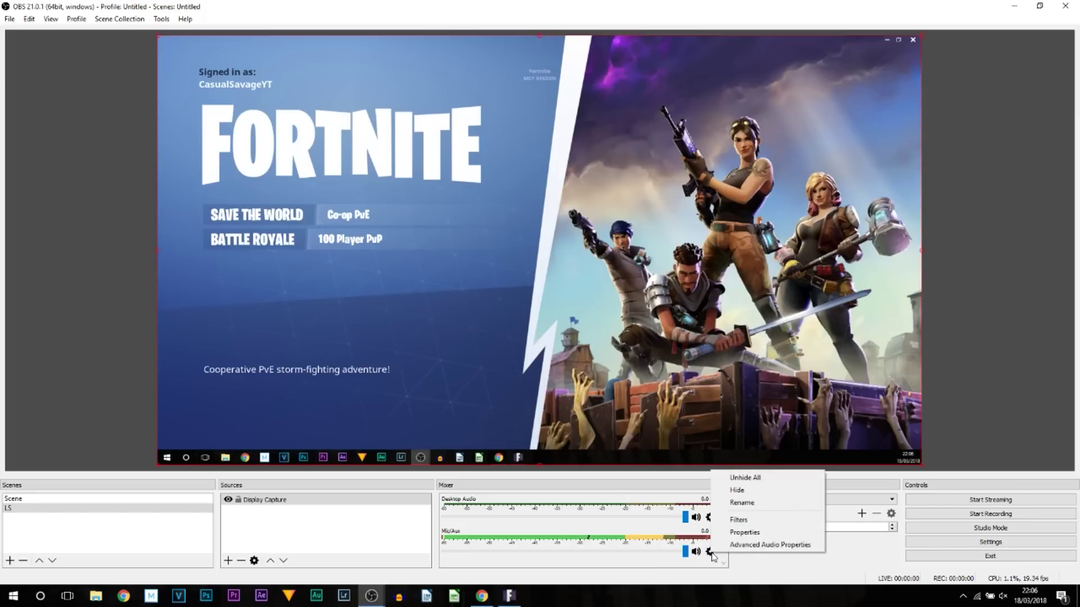
{"action": "left_click", "coordinate": [748, 535]}
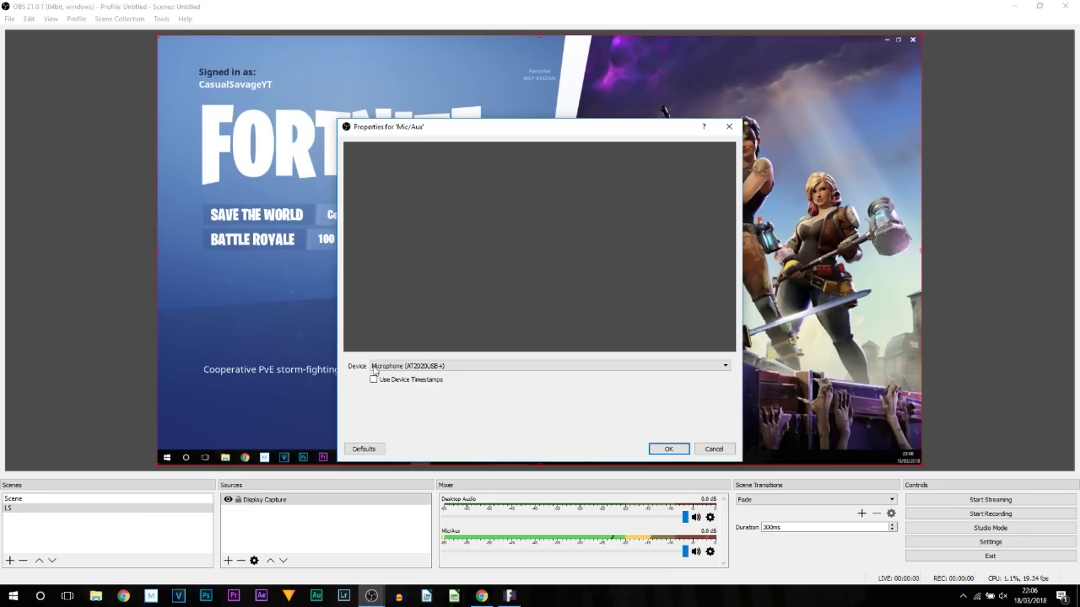
{"action": "left_click", "coordinate": [419, 367]}
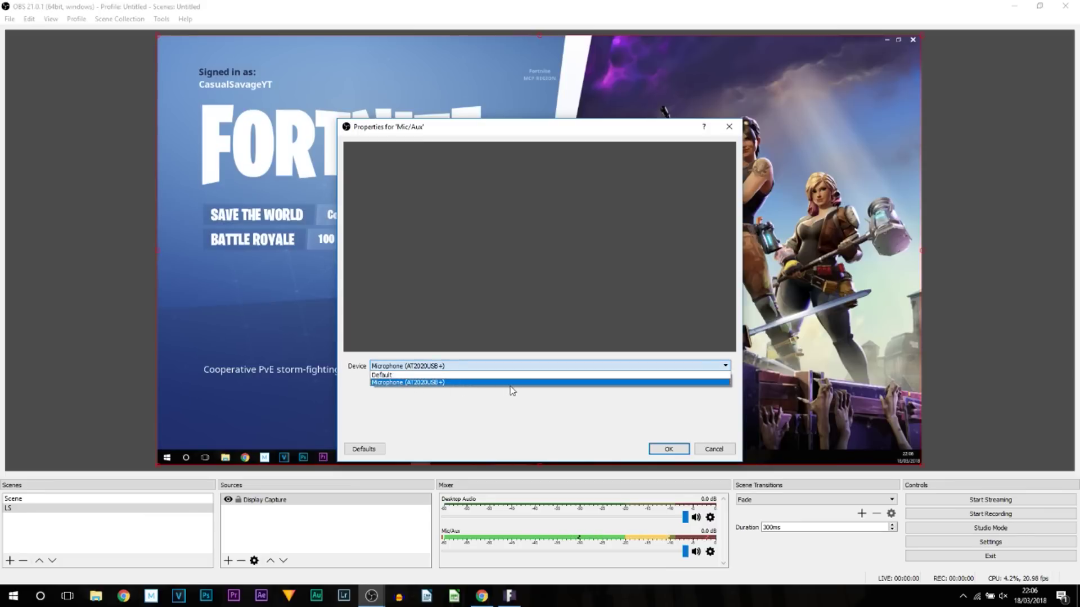
{"action": "left_click", "coordinate": [675, 450]}
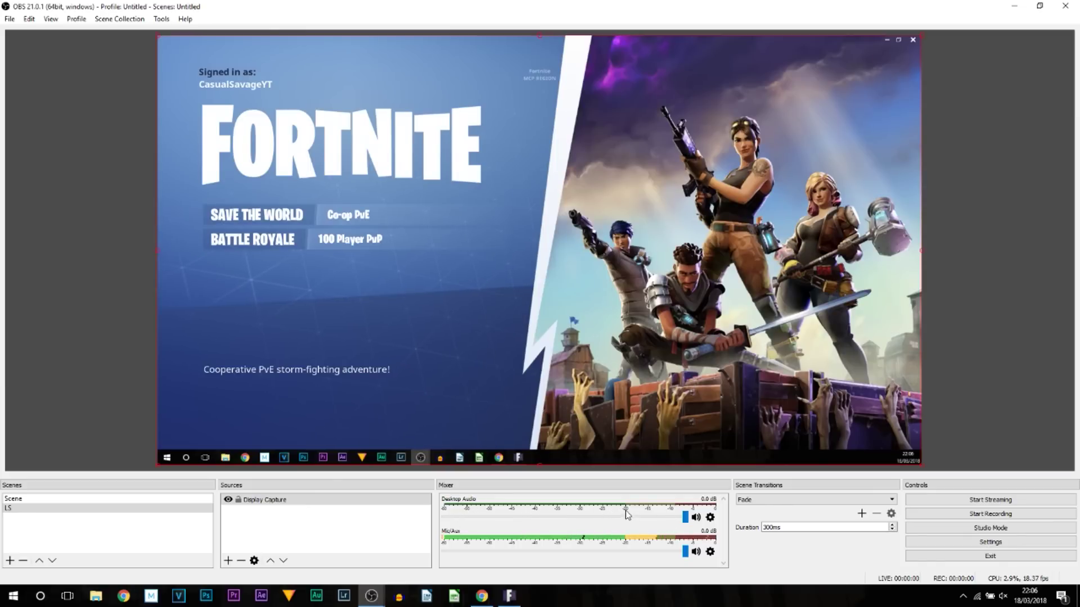
Switch Desktop Audio to the Speakers (Realtek High Definition Audio) device
{"action": "left_click", "coordinate": [710, 518]}
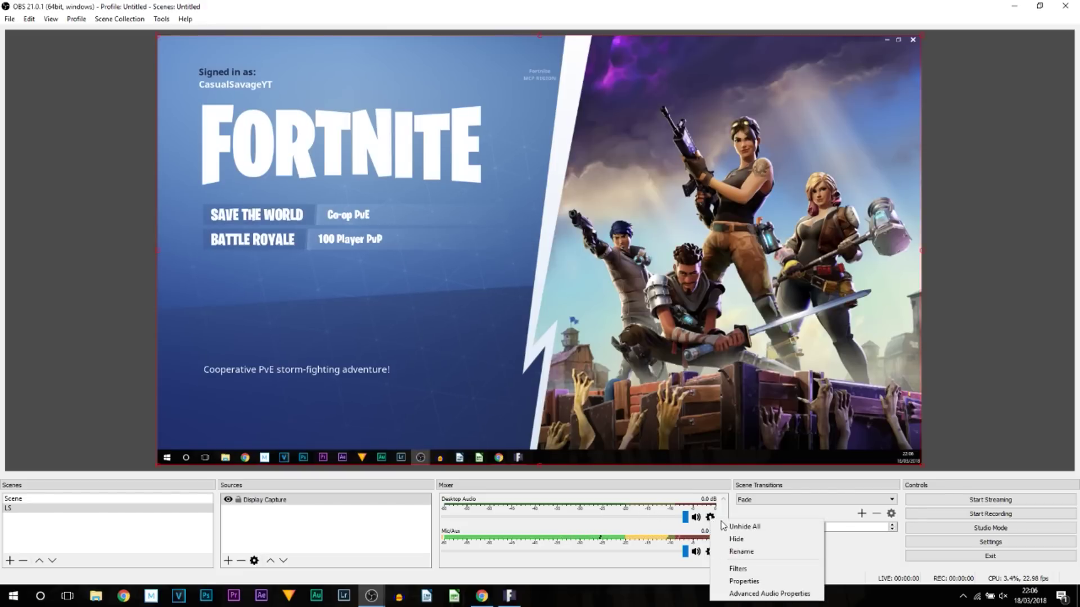
{"action": "left_click", "coordinate": [758, 581]}
{"action": "left_click", "coordinate": [400, 367]}
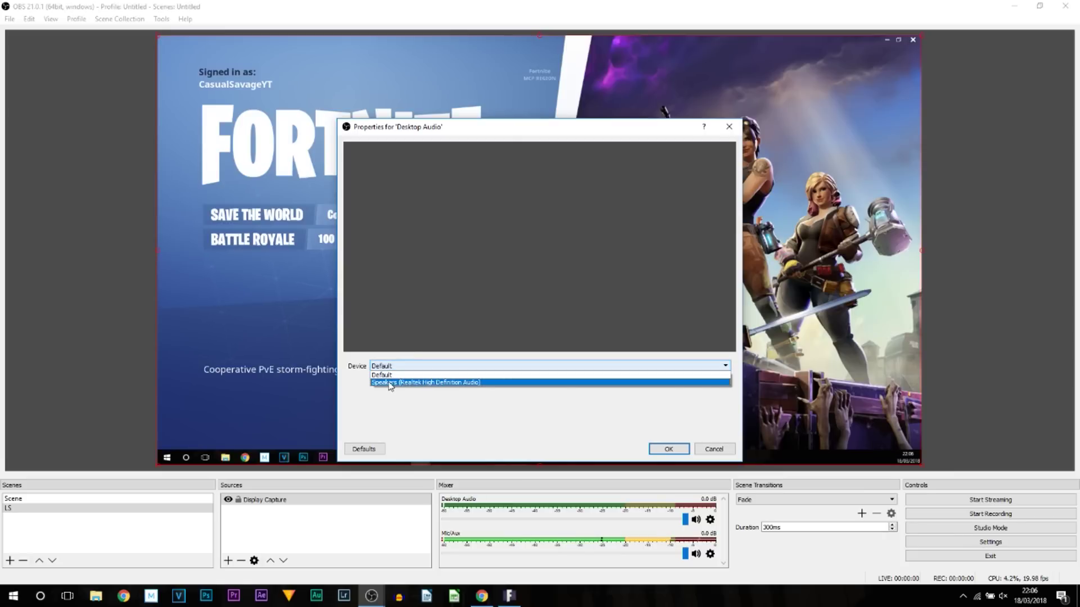
{"action": "left_click", "coordinate": [423, 382]}
{"action": "left_click", "coordinate": [668, 449]}
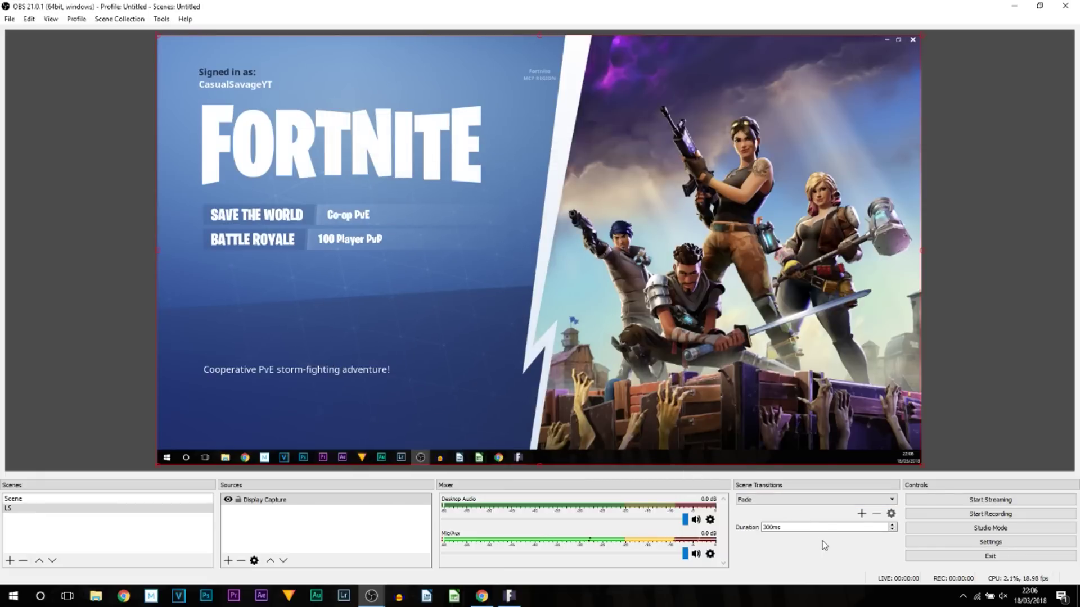
In Stream settings keep Twitch with server Auto (Recommended), and delete the old stream key
{"action": "left_click", "coordinate": [943, 543]}
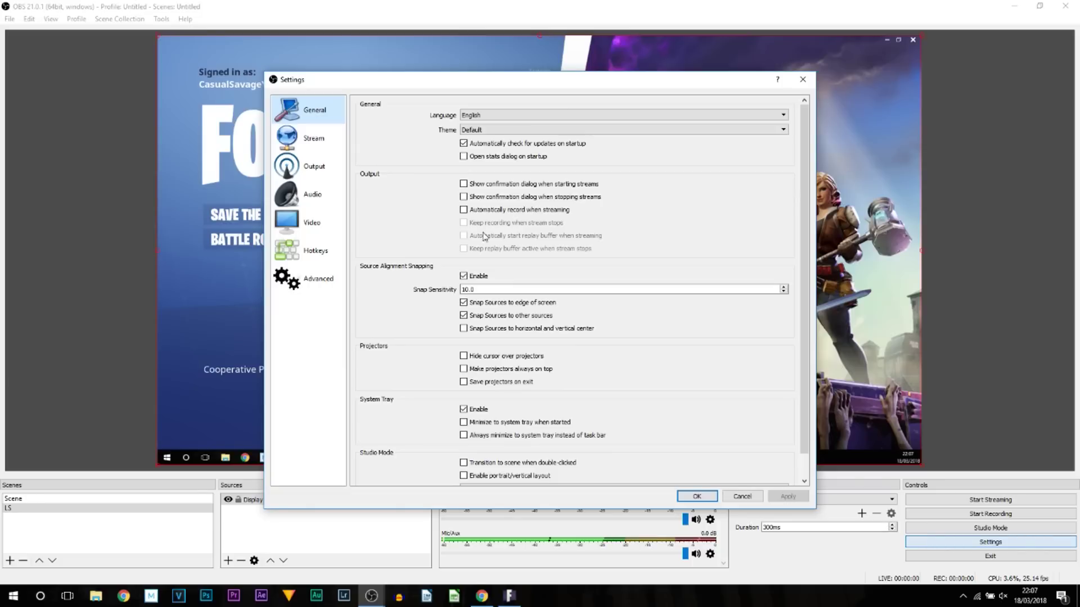
{"action": "left_click", "coordinate": [309, 149]}
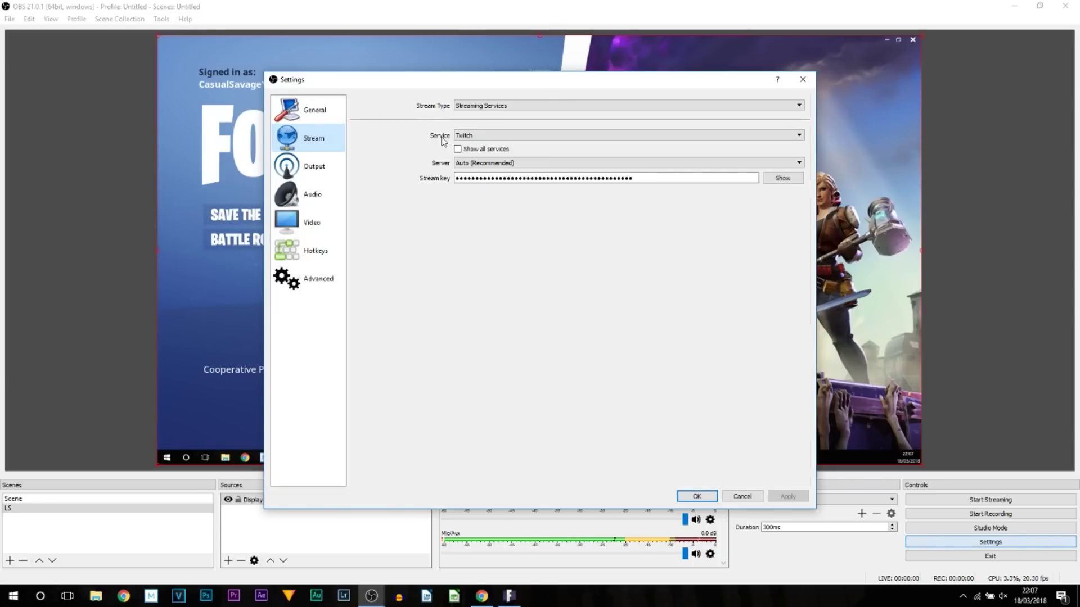
{"action": "left_click", "coordinate": [506, 140]}
{"action": "left_click", "coordinate": [509, 147]}
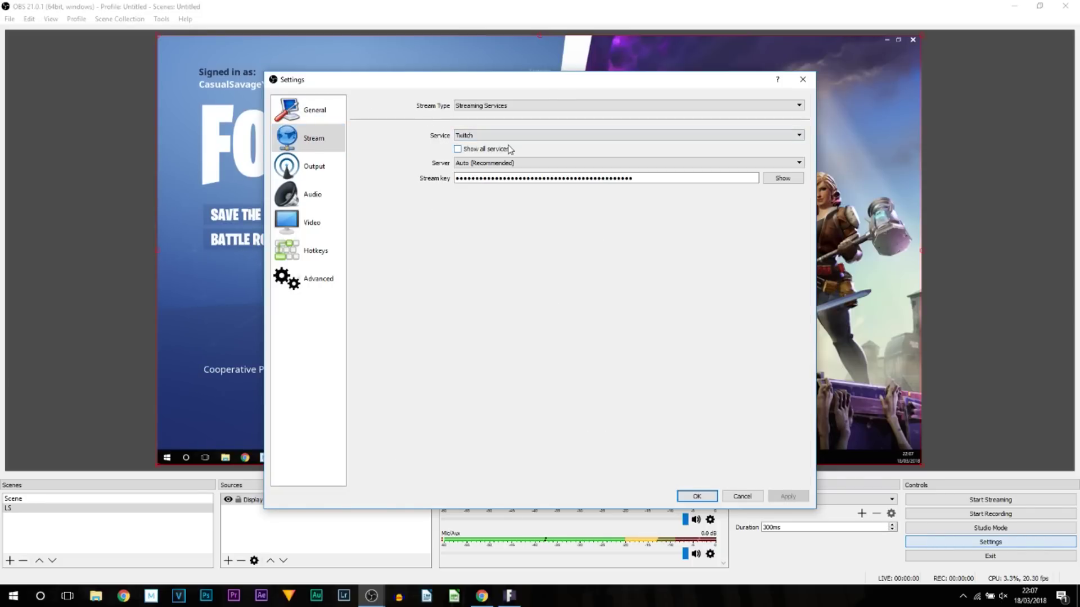
{"action": "left_click", "coordinate": [493, 163]}
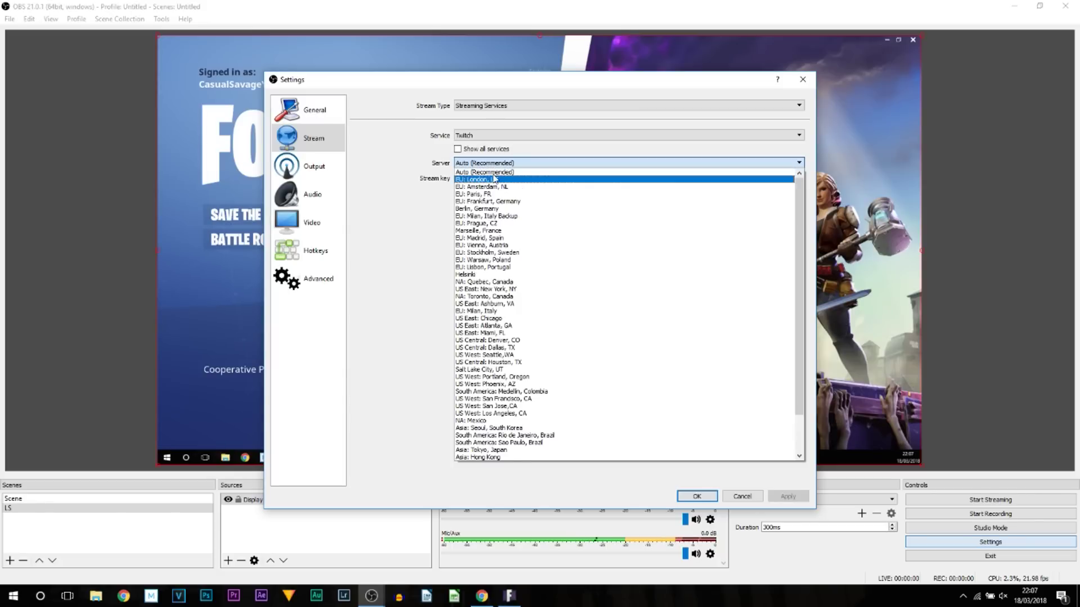
{"action": "left_click", "coordinate": [523, 173]}
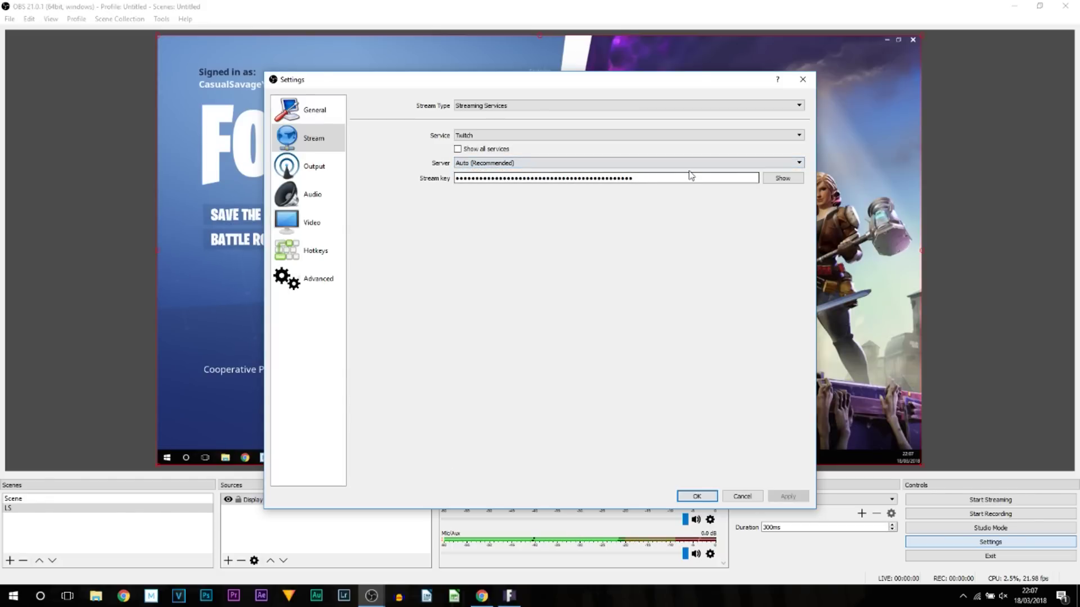
{"action": "double_click", "coordinate": [635, 178]}
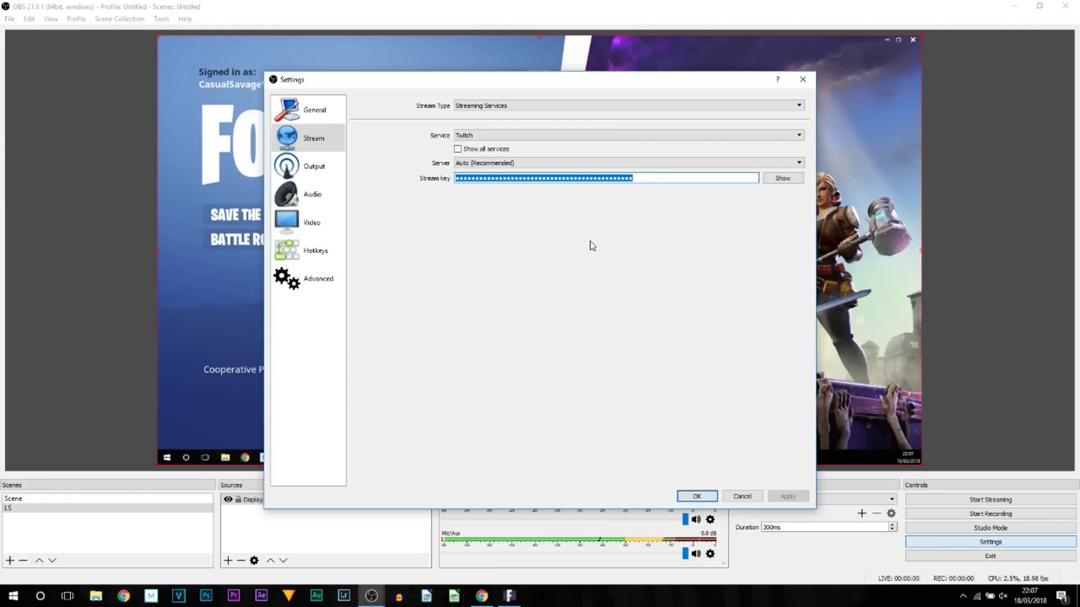
{"action": "key", "text": "BackSpace"}
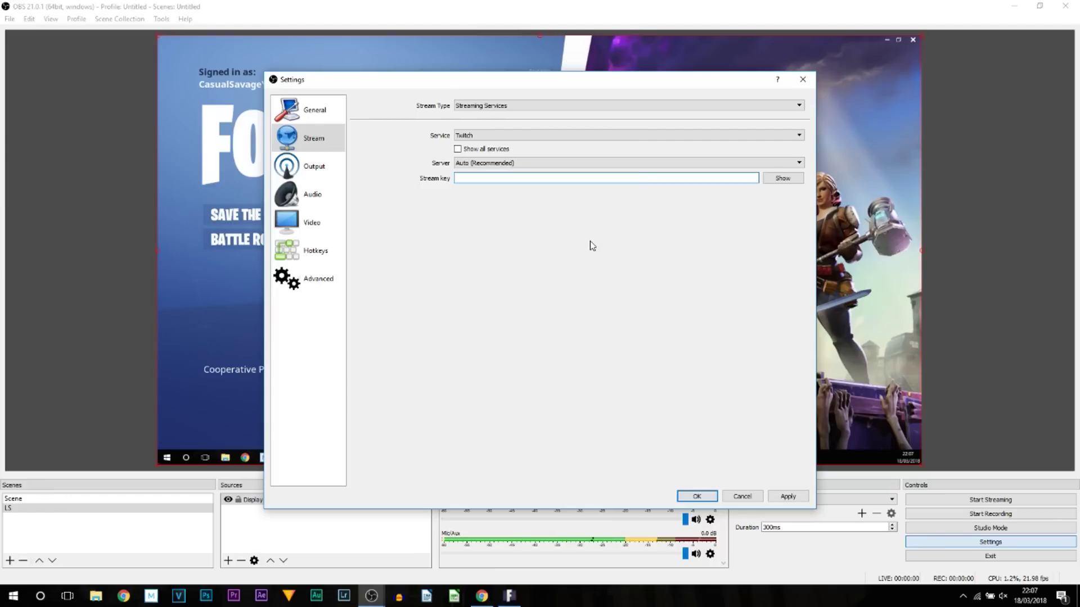
Copy the channel's stream key from the Twitch stream key page
{"action": "mouse_move", "coordinate": [481, 595]}
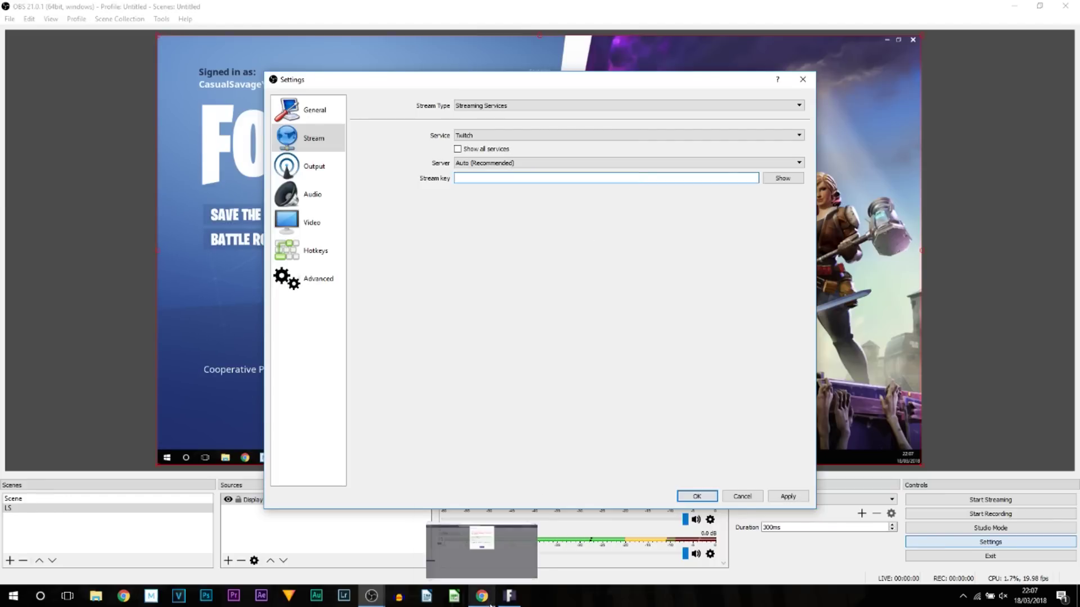
{"action": "left_click", "coordinate": [483, 569]}
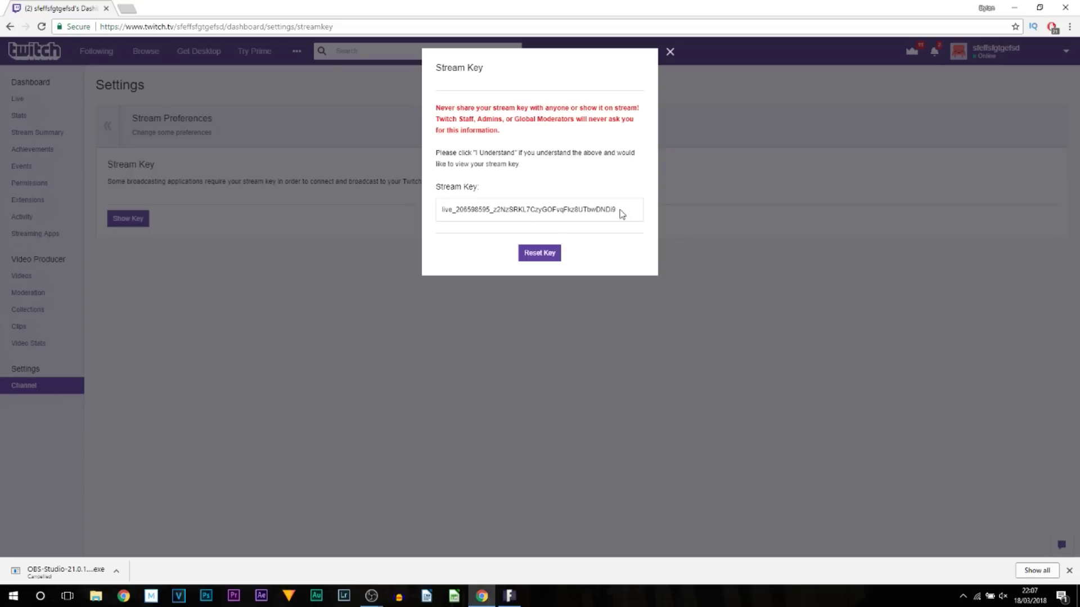
{"action": "double_click", "coordinate": [460, 210]}
{"action": "right_click", "coordinate": [483, 215]}
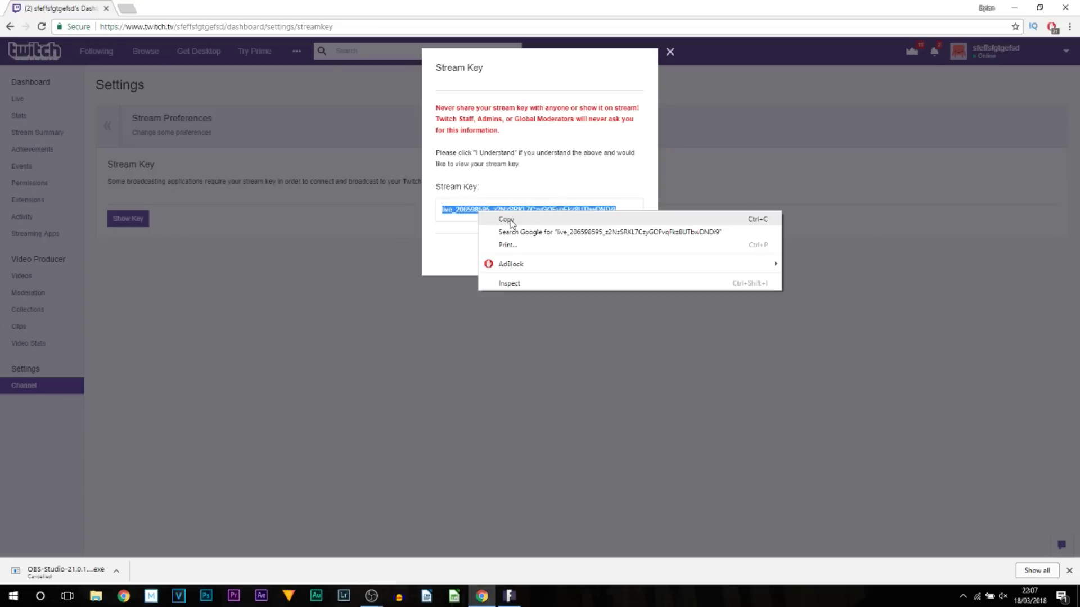
{"action": "left_click", "coordinate": [509, 221]}
Paste the key into OBS's Stream key field, then apply and save the settings
{"action": "left_click", "coordinate": [372, 596]}
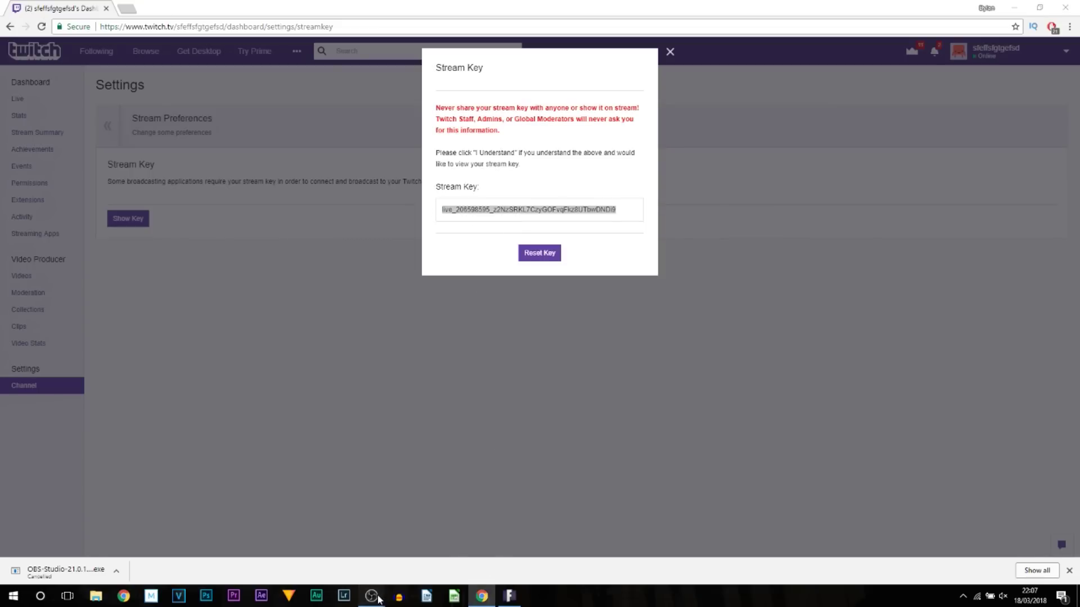
{"action": "left_click", "coordinate": [319, 539]}
{"action": "right_click", "coordinate": [482, 179]}
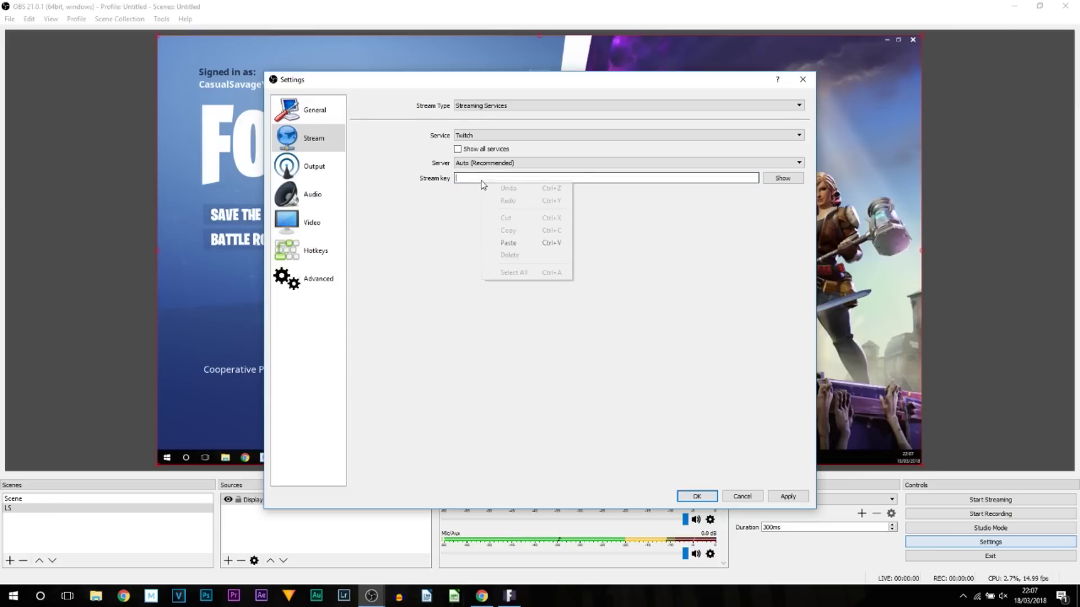
{"action": "left_click", "coordinate": [509, 230]}
{"action": "left_click", "coordinate": [787, 496]}
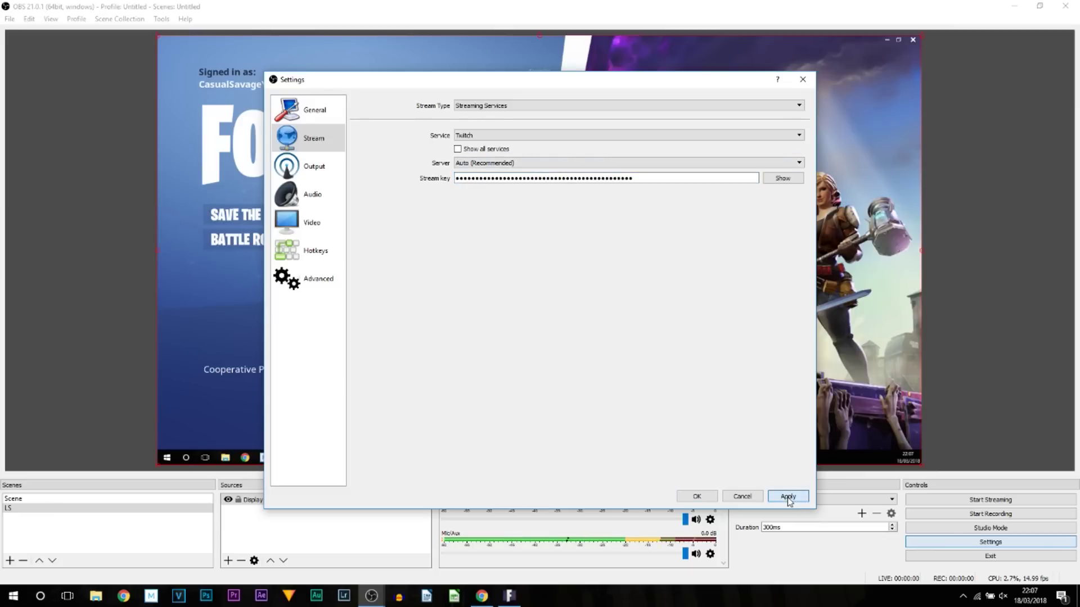
{"action": "left_click", "coordinate": [696, 496]}
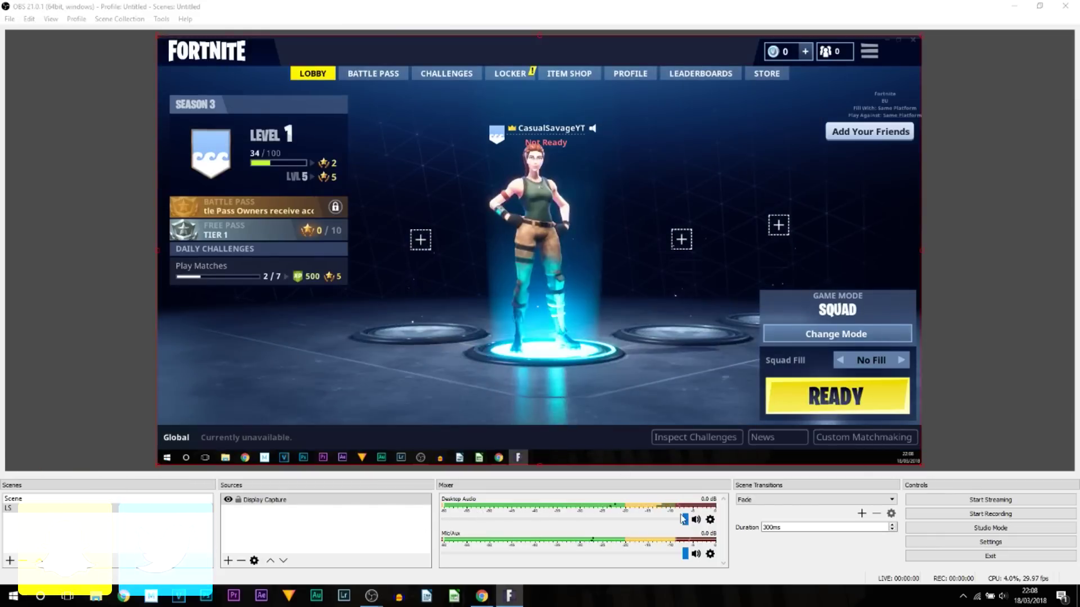
Lower the Desktop Audio fader in the Mixer to -9.3 dB, leaving Mic/Aux at 0.0 dB
{"action": "left_click_drag", "start_coordinate": [685, 520], "coordinate": [613, 520]}
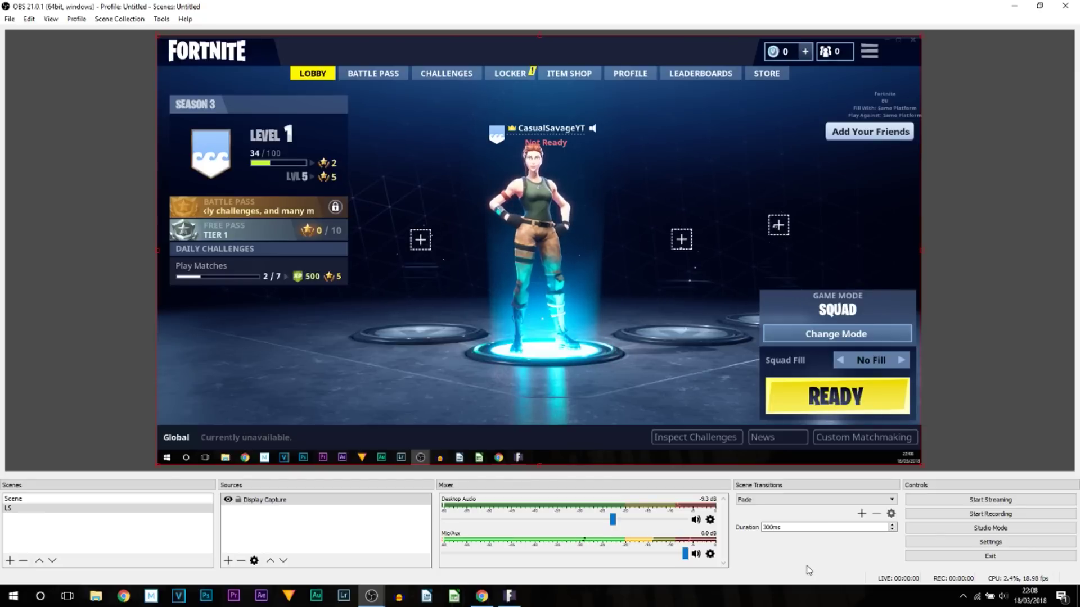
Snap OBS to the left half and Twitch to the right, closing the stream key window
{"action": "key", "text": "super+Left"}
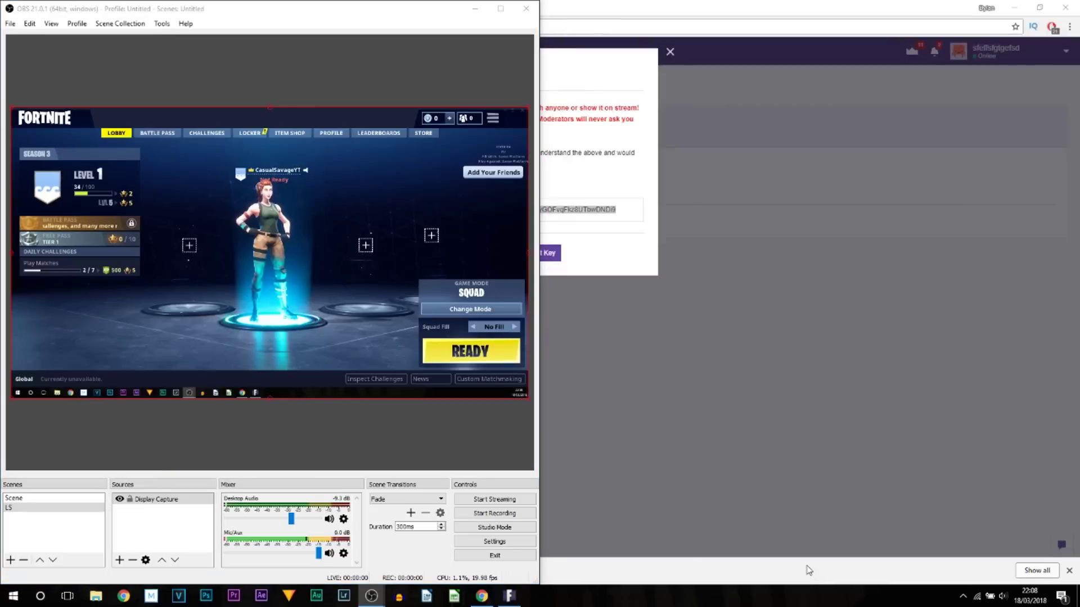
{"action": "left_click", "coordinate": [939, 243]}
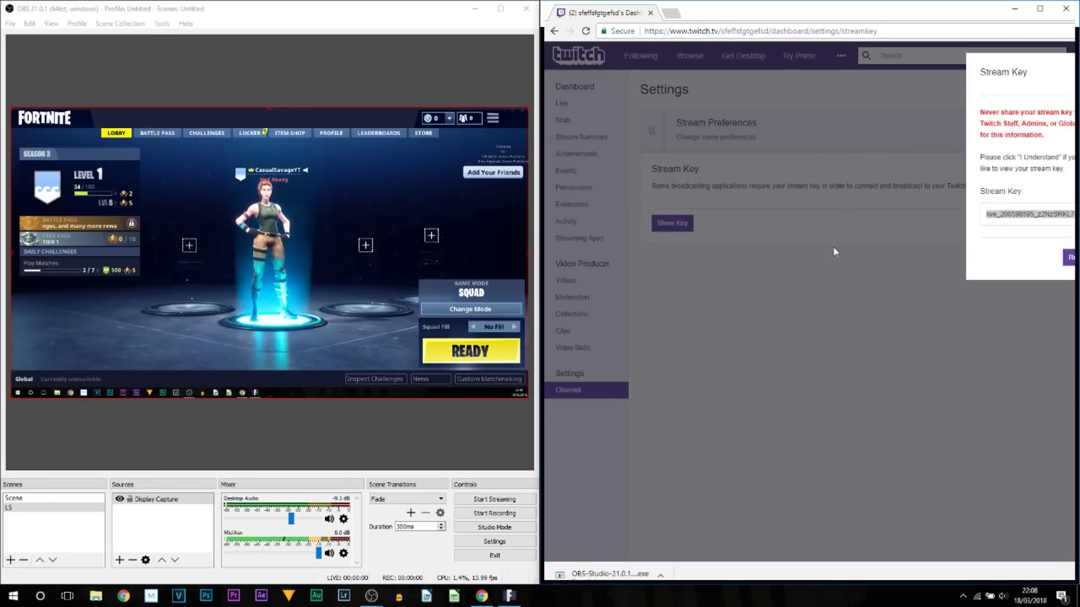
{"action": "left_click", "coordinate": [940, 62]}
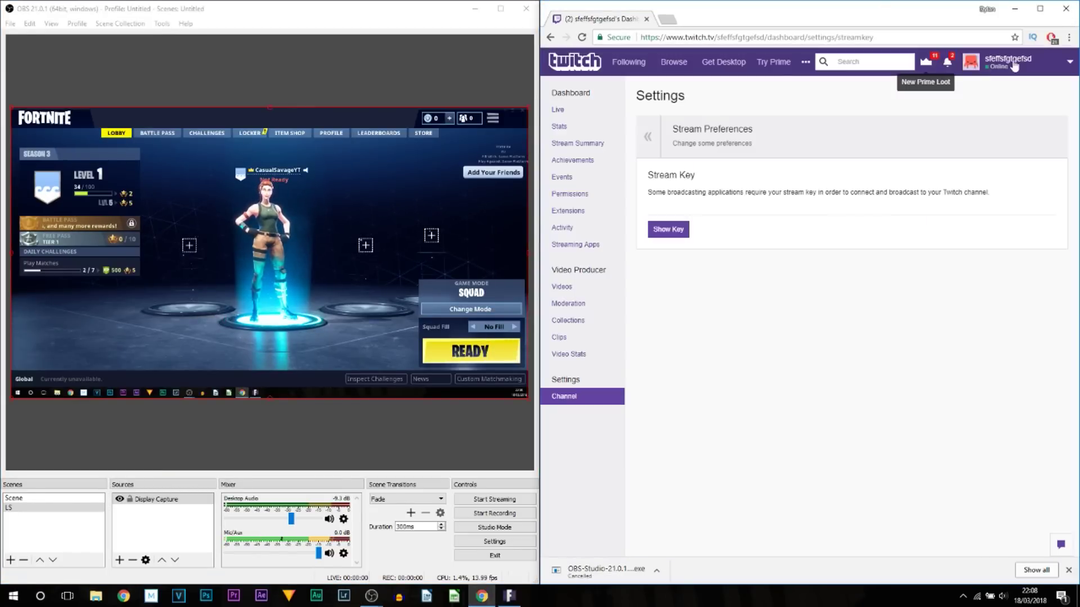
Open the Twitch channel page, still offline, and start streaming from OBS
{"action": "left_click", "coordinate": [1024, 62]}
{"action": "left_click", "coordinate": [999, 204]}
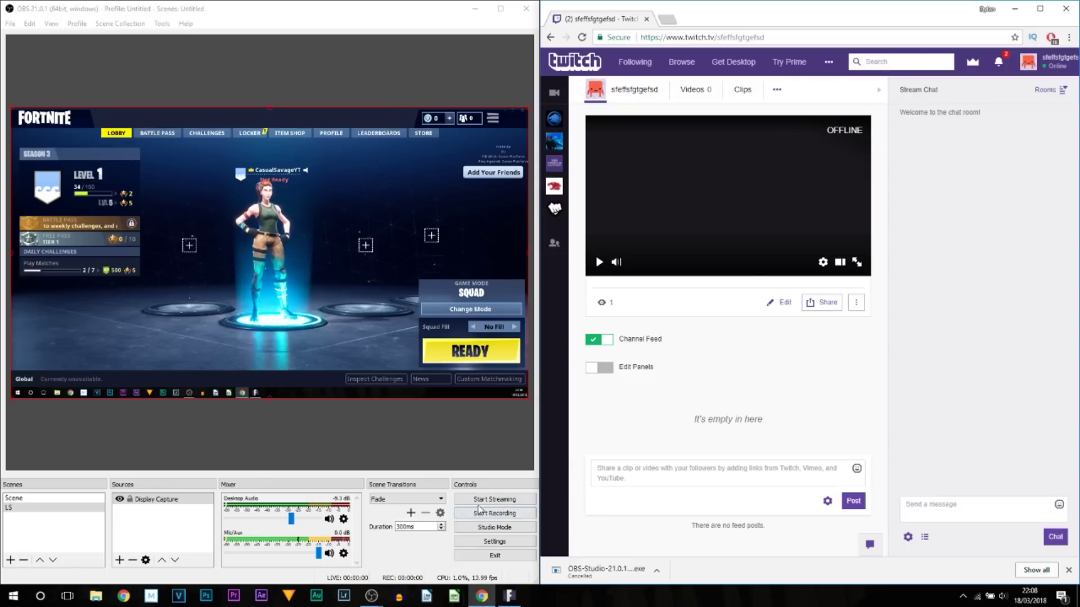
{"action": "left_click", "coordinate": [521, 502]}
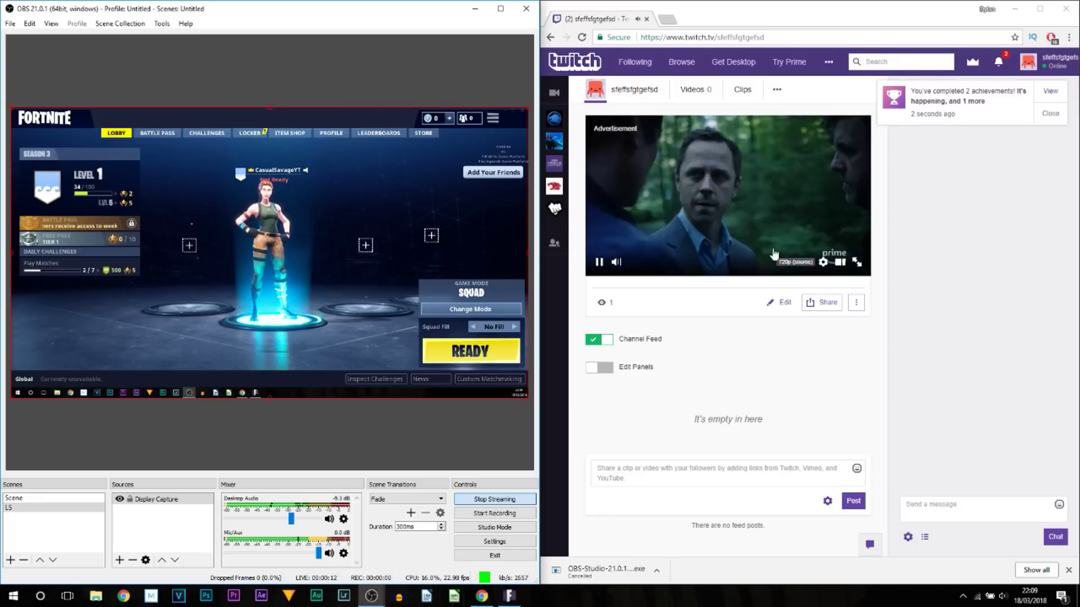
Focus the Twitch channel player, which now plays the live stream at 720p
{"action": "left_click", "coordinate": [648, 302]}
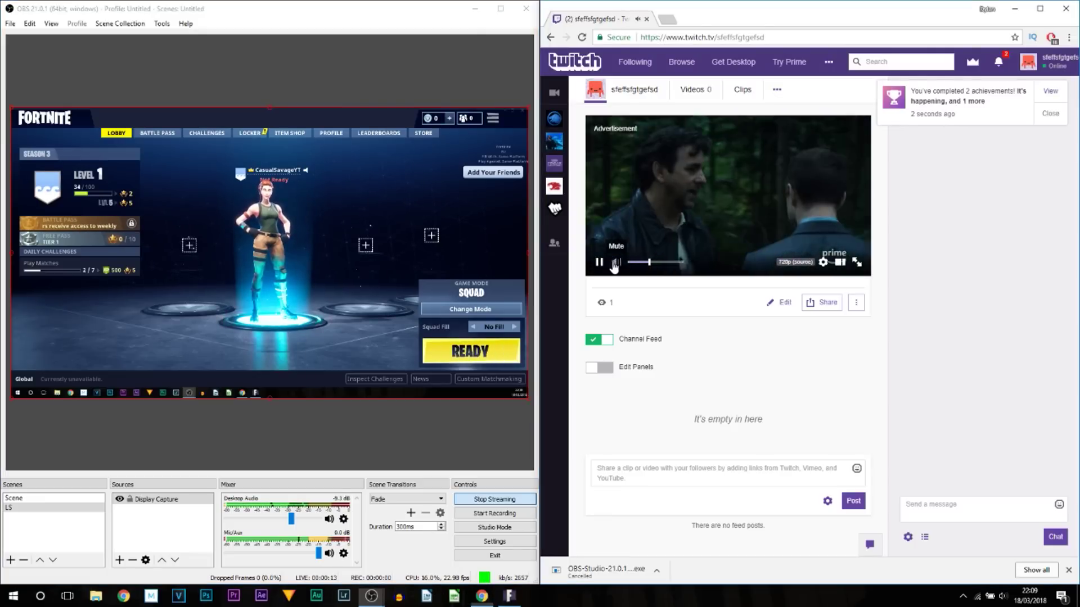